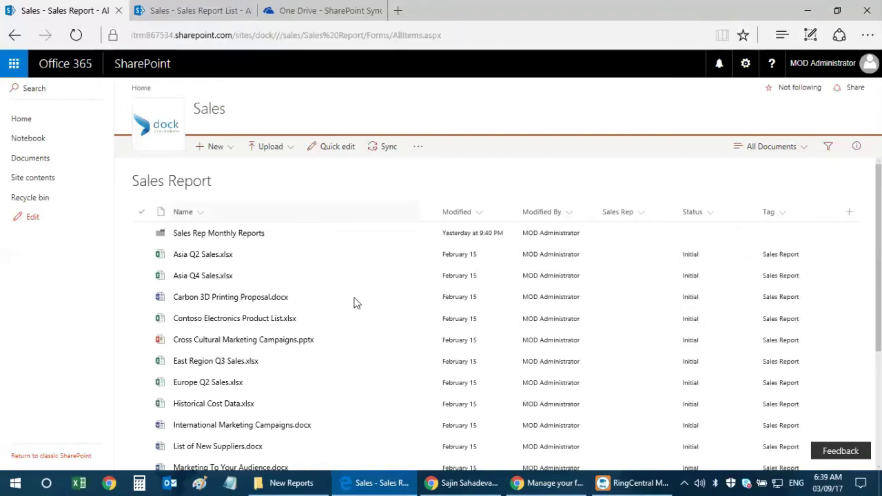
# Switch to Chrome and open flow.microsoft.com in a new tab.
pyautogui.click(548, 483)
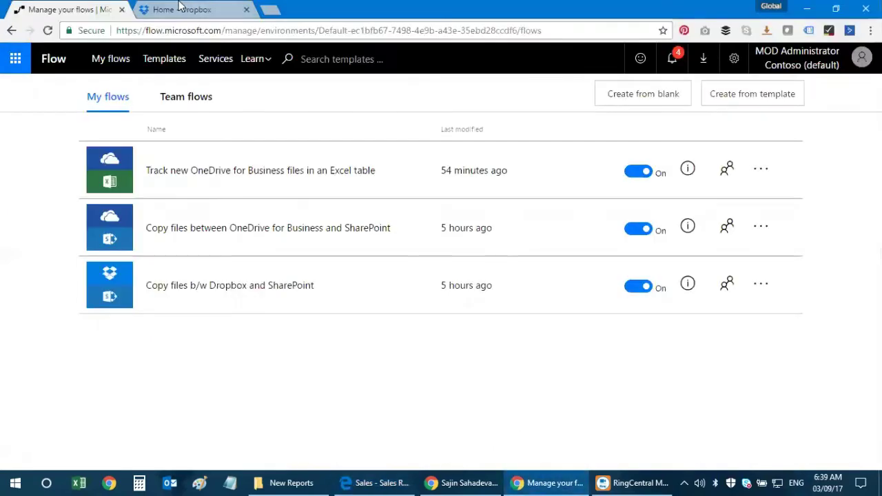
pyautogui.click(269, 9)
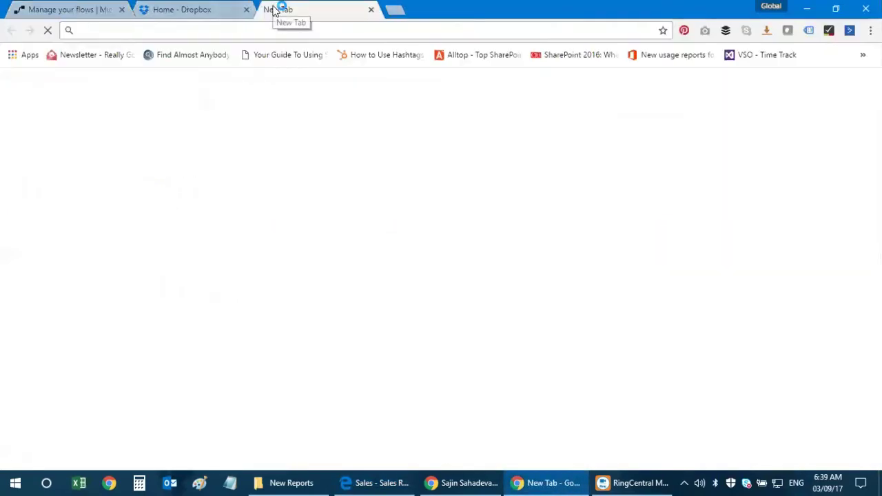
pyautogui.write('flow.microsoft.')
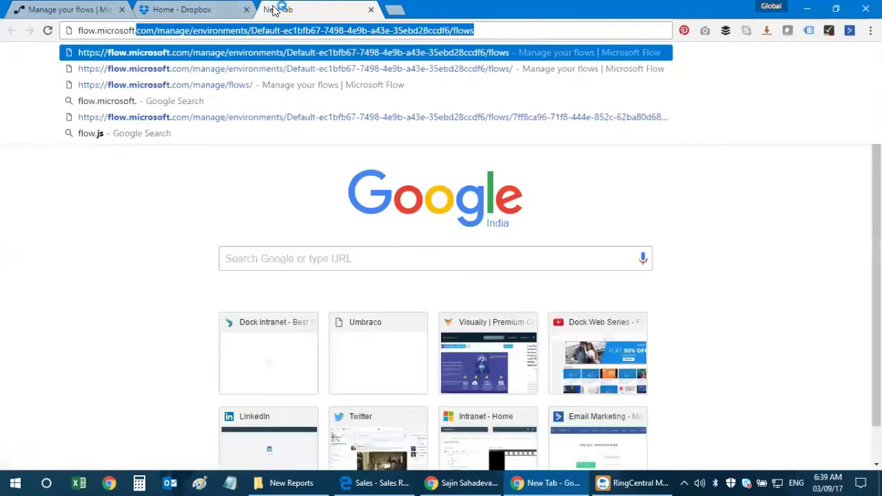
pyautogui.write('com')
pyautogui.press('Delete')
pyautogui.press('Return')
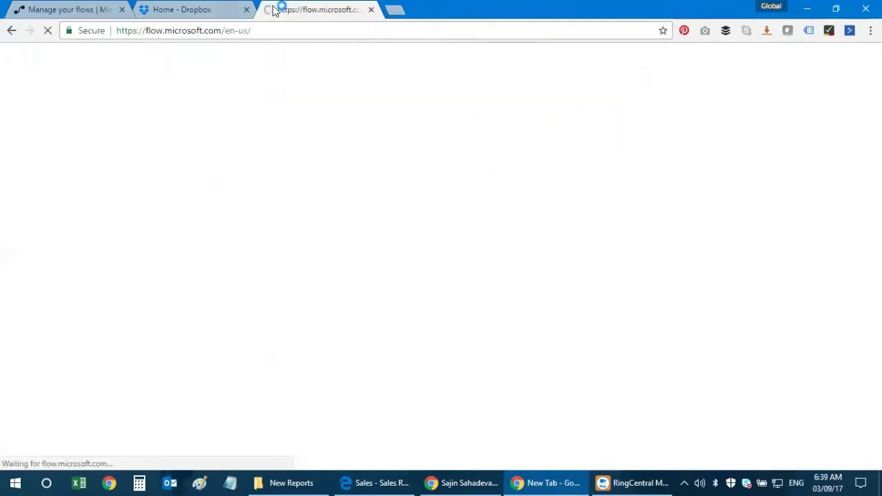
# From the existing flows page, open the Office 365 app launcher and locate the Flow app.
pyautogui.click(94, 9)
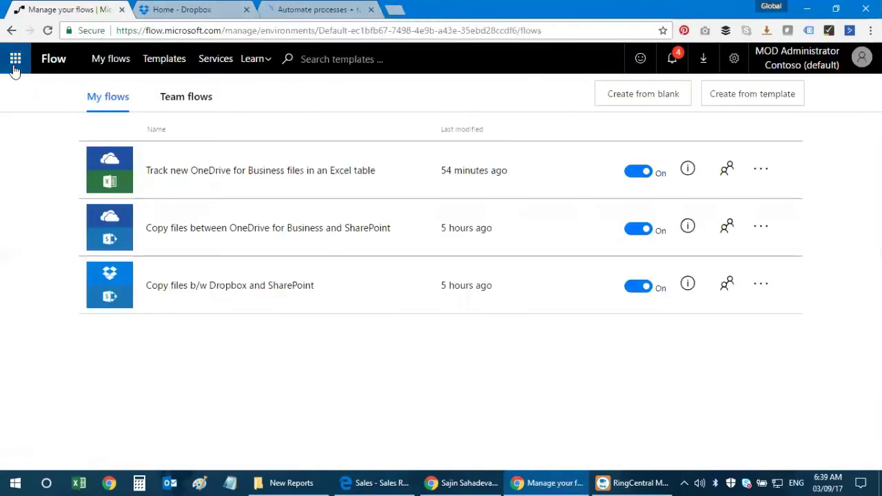
pyautogui.click(14, 58)
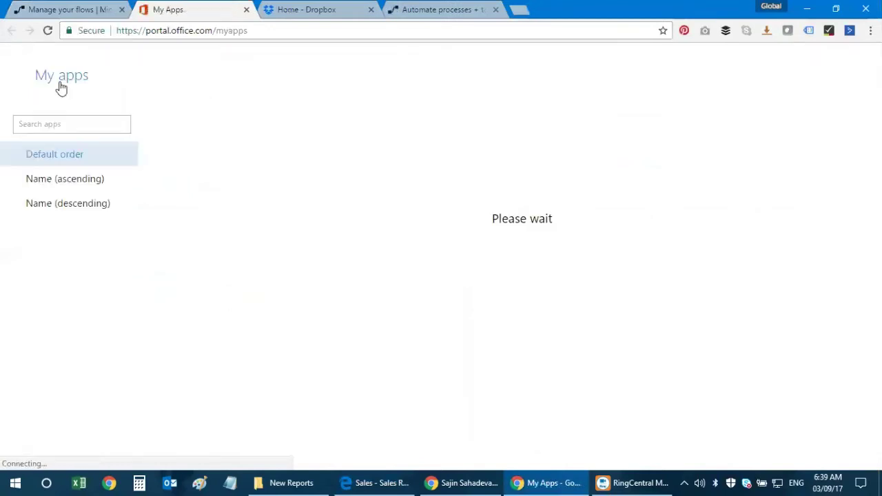
pyautogui.click(16, 58)
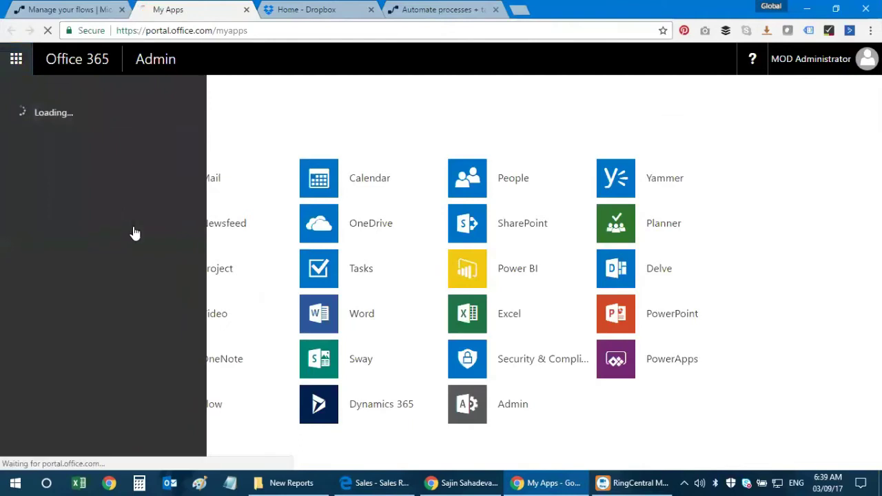
pyautogui.scroll(-3, 114, 296)
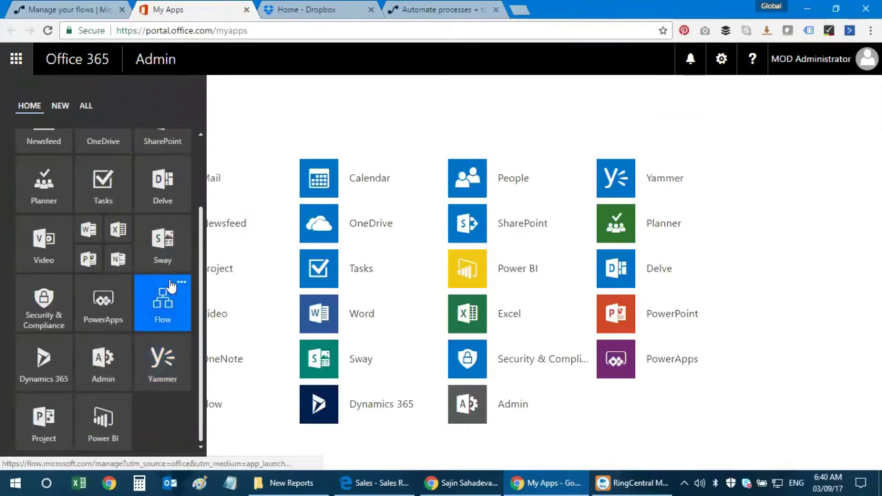
# Return to the Flow home page and check the signed-in account and its environment.
pyautogui.click(432, 8)
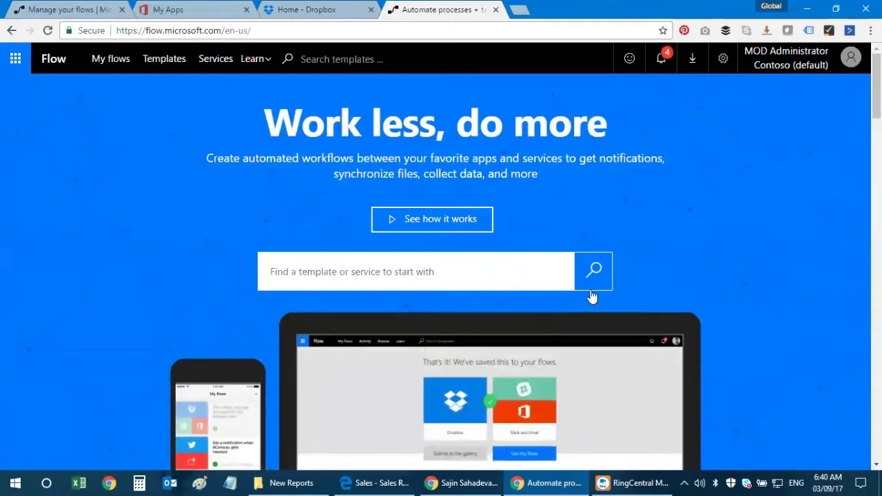
pyautogui.click(810, 63)
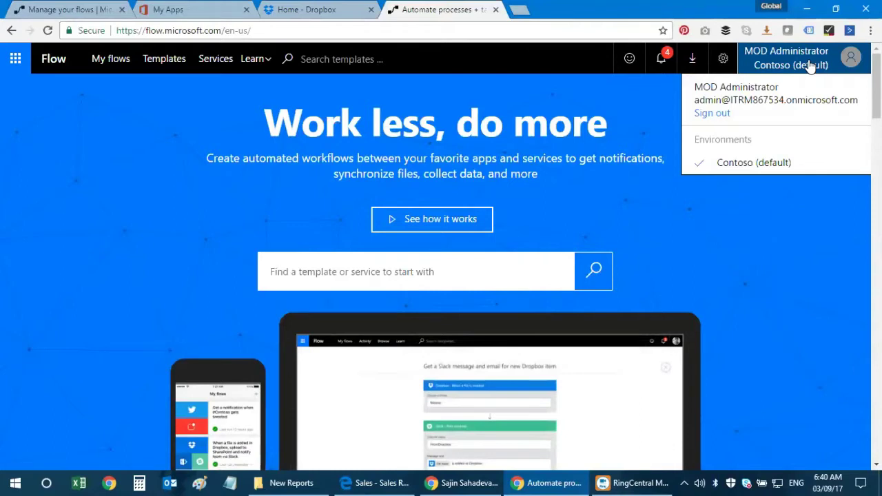
pyautogui.click(810, 64)
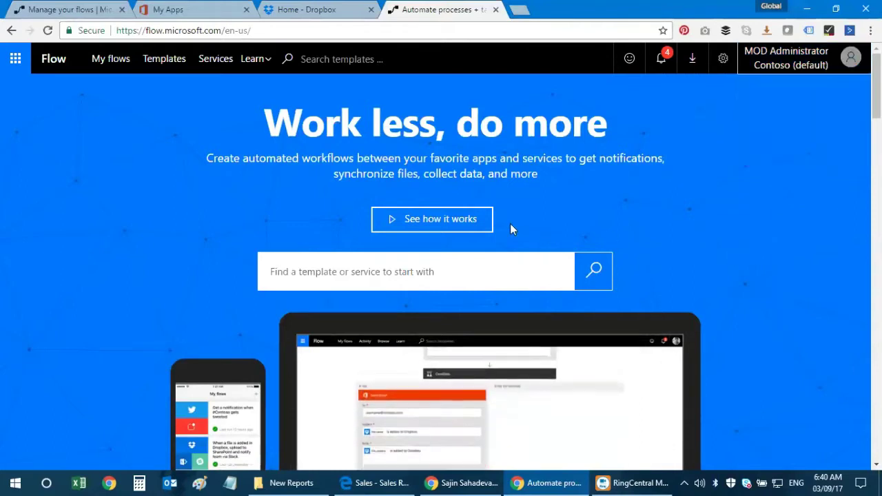
# Look through the Flow home page, covering its connectable services, business process automation section and featured templates.
pyautogui.scroll(-5, 403, 228)
pyautogui.scroll(5, 443, 254)
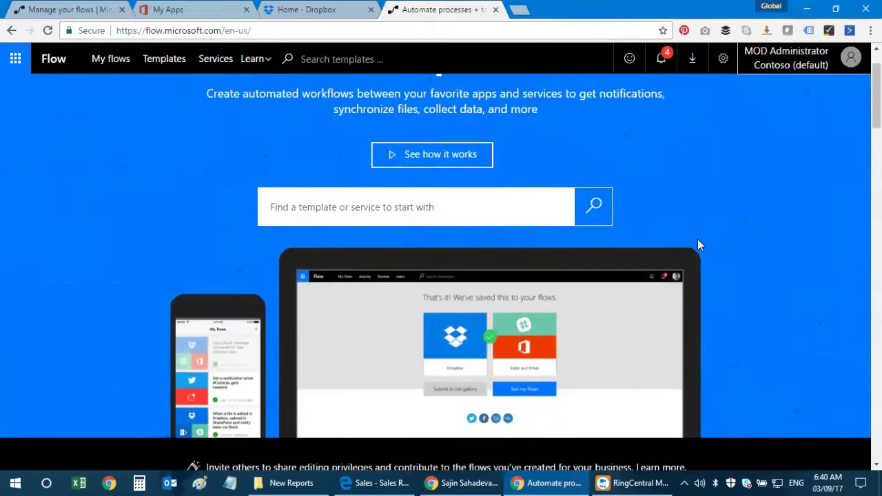
pyautogui.scroll(-9, 696, 243)
pyautogui.scroll(5, 696, 244)
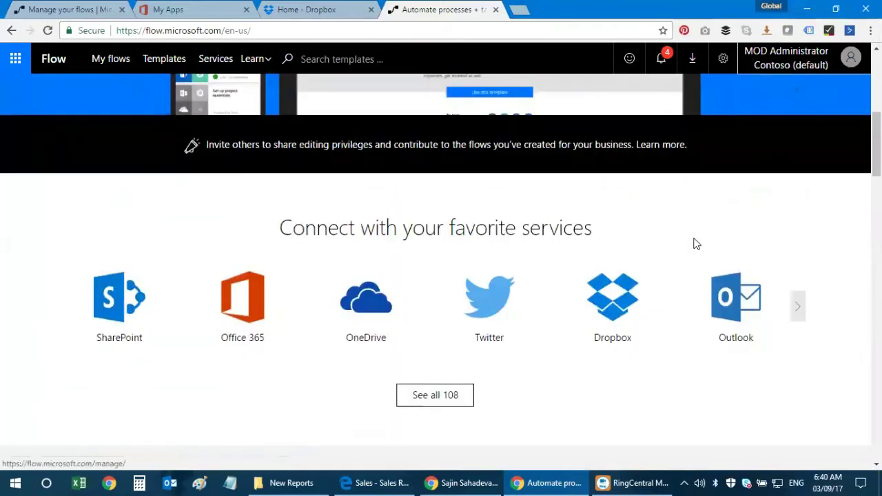
pyautogui.scroll(5, 439, 256)
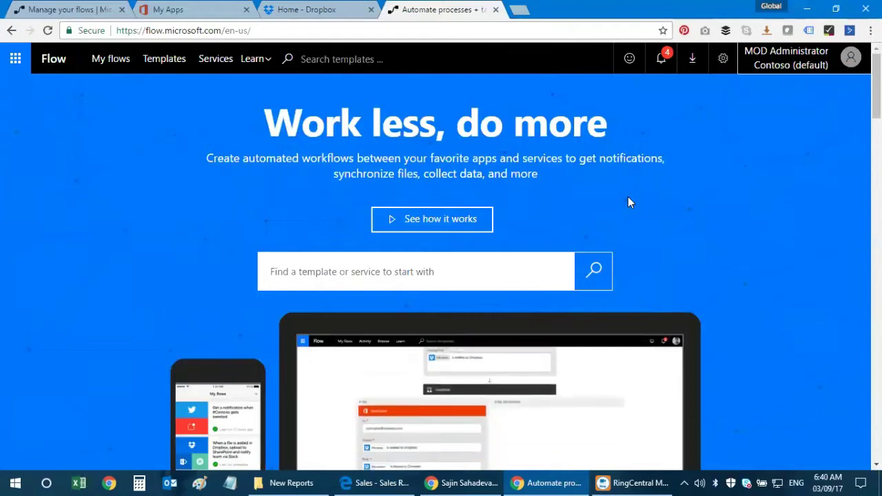
pyautogui.scroll(-5, 659, 222)
pyautogui.scroll(-3, 659, 226)
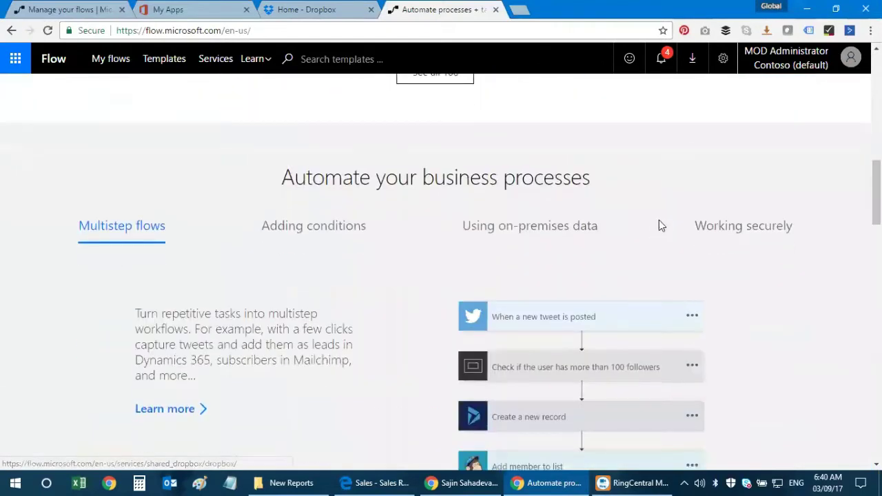
pyautogui.scroll(-3, 659, 219)
pyautogui.scroll(3, 660, 219)
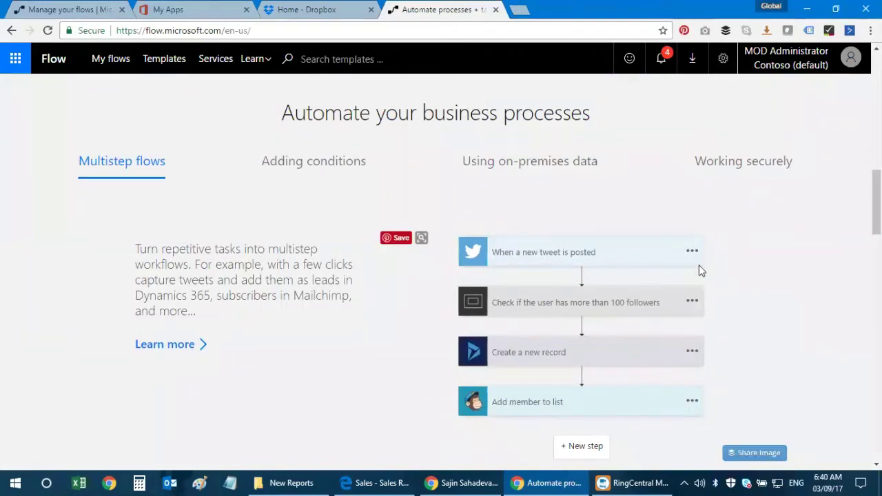
pyautogui.scroll(-3, 698, 265)
pyautogui.scroll(-5, 698, 267)
pyautogui.scroll(5, 699, 266)
pyautogui.scroll(-3, 698, 266)
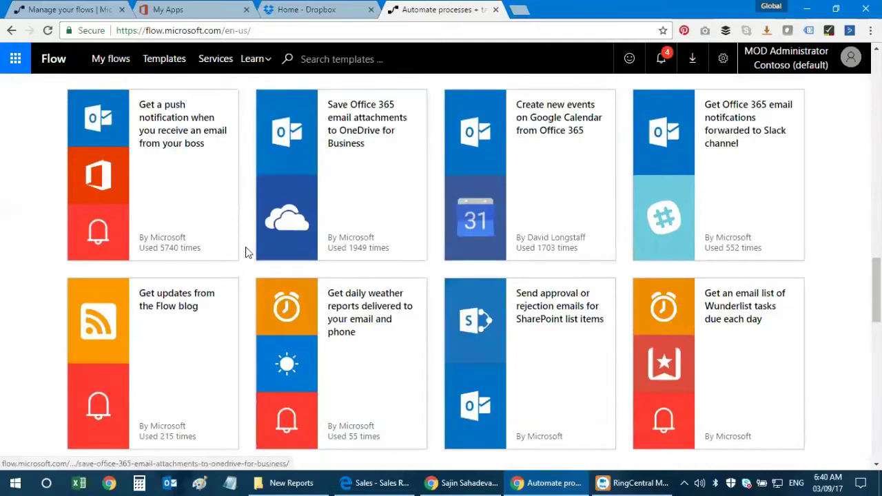
pyautogui.scroll(2, 409, 283)
pyautogui.scroll(10, 341, 183)
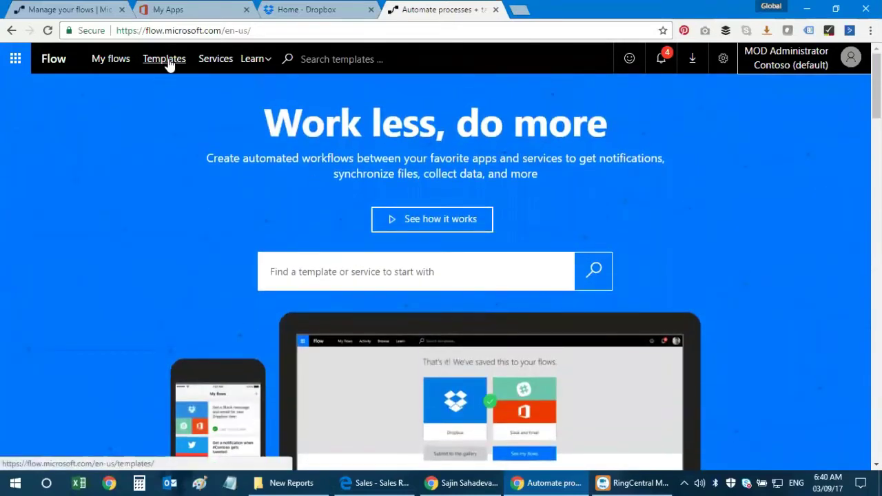
# Open the flow template gallery and view the categories available for filtering.
pyautogui.click(165, 60)
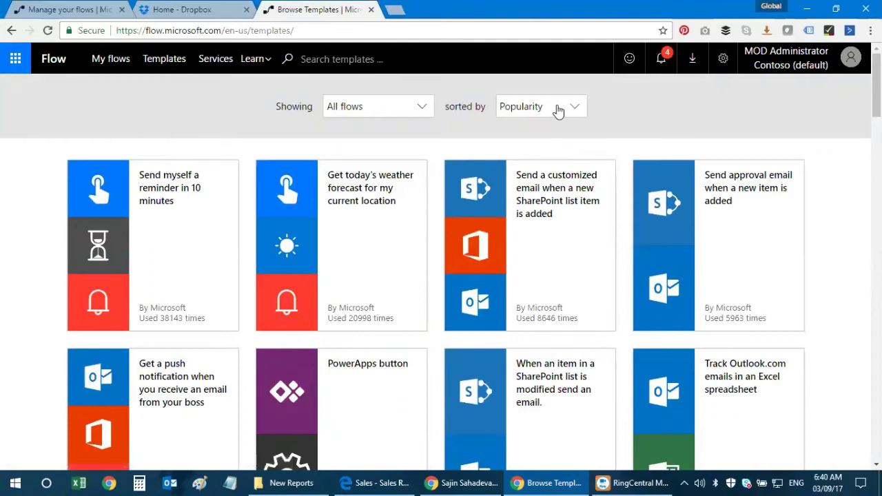
pyautogui.click(384, 110)
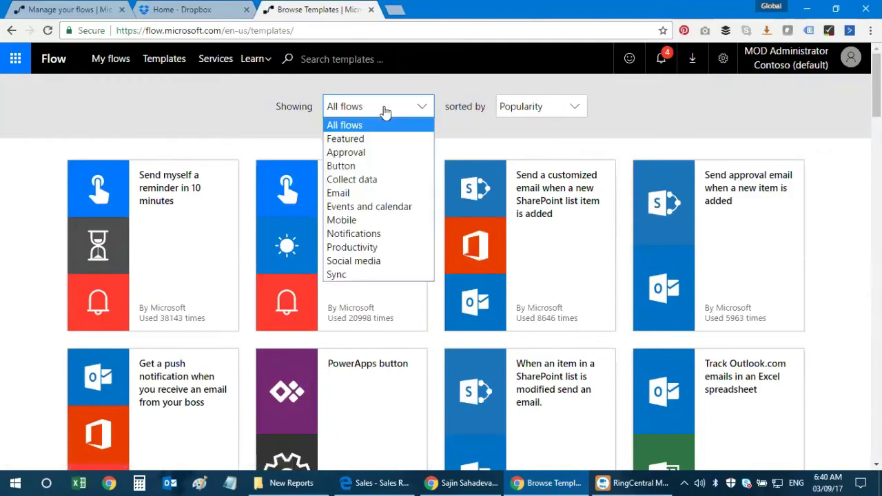
pyautogui.click(384, 110)
# Try sorting the template gallery by Name and return it to sorting by Popularity.
pyautogui.click(552, 114)
pyautogui.click(551, 138)
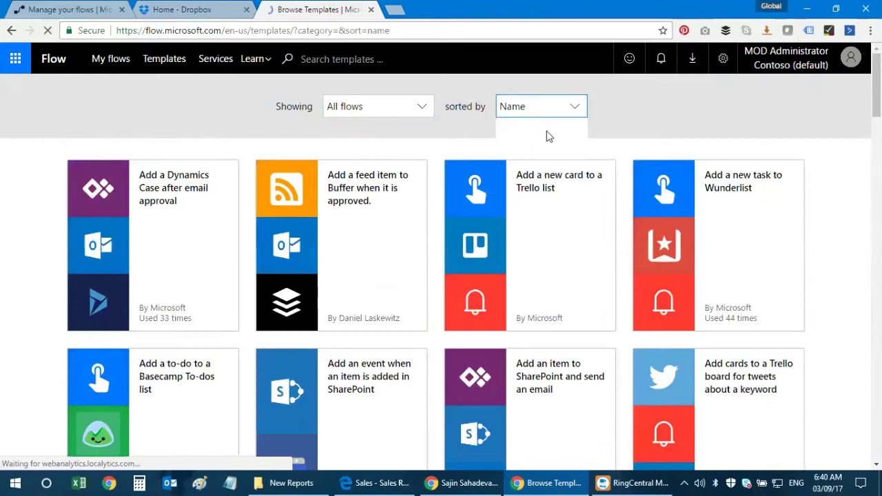
pyautogui.click(547, 114)
pyautogui.click(545, 129)
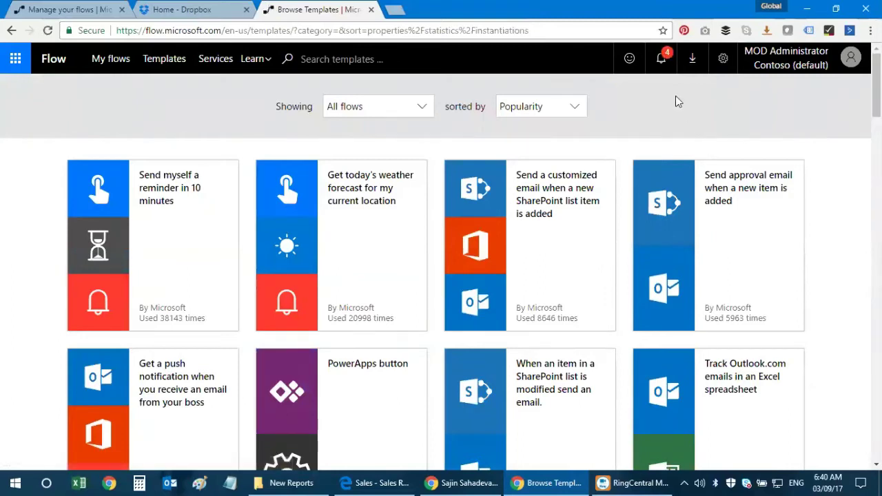
pyautogui.click(661, 61)
pyautogui.click(661, 61)
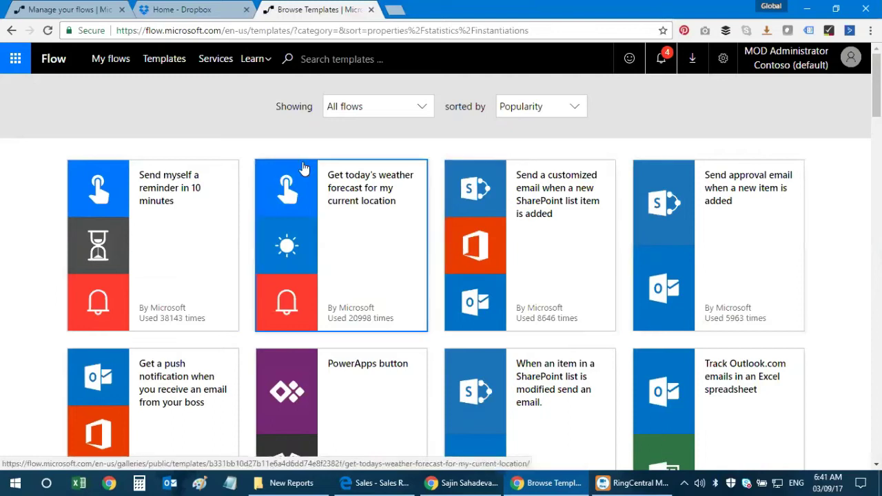
# Search the flow templates for "sharepoint".
pyautogui.click(336, 59)
pyautogui.write('sharepoint')
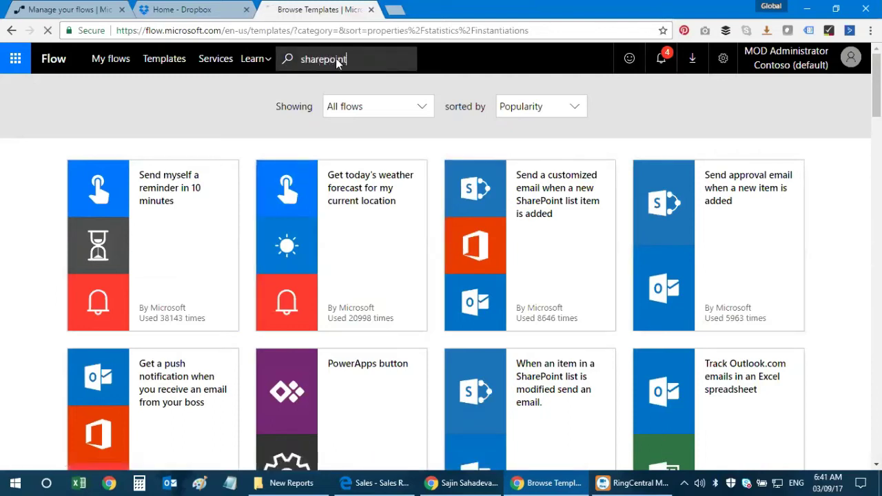
pyautogui.press('Return')
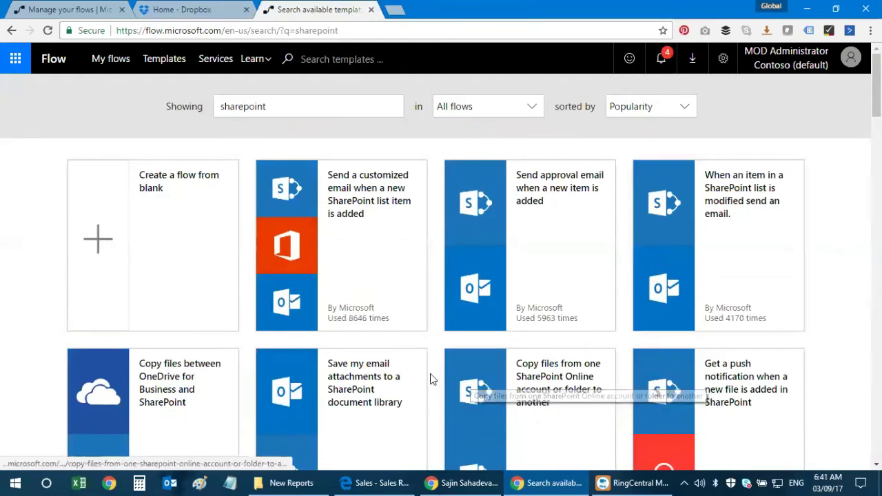
# Look through the SharePoint templates to see which services and actions they connect.
pyautogui.scroll(-3, 617, 267)
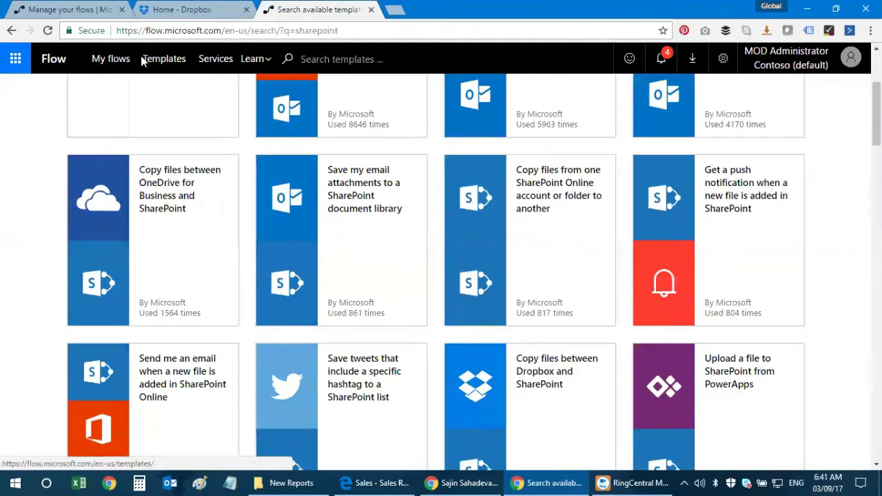
pyautogui.scroll(1, 604, 286)
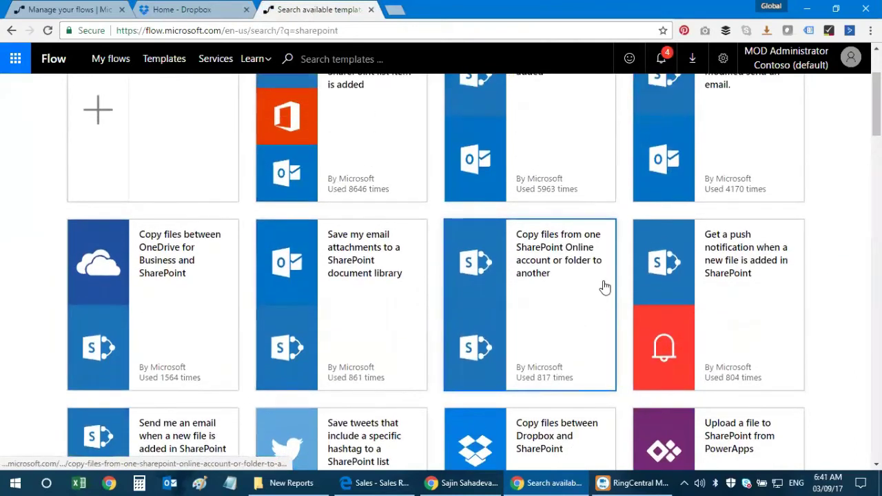
pyautogui.scroll(2, 605, 287)
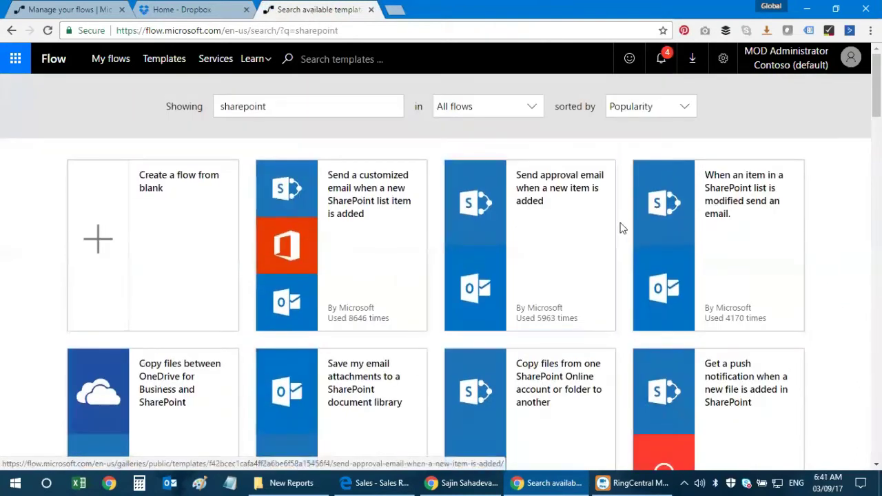
pyautogui.scroll(-1, 624, 238)
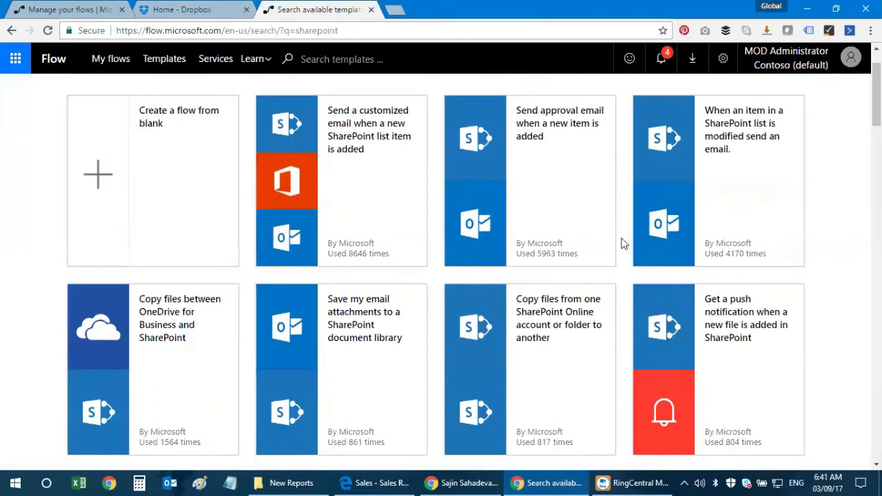
pyautogui.scroll(-5, 624, 246)
pyautogui.scroll(6, 624, 242)
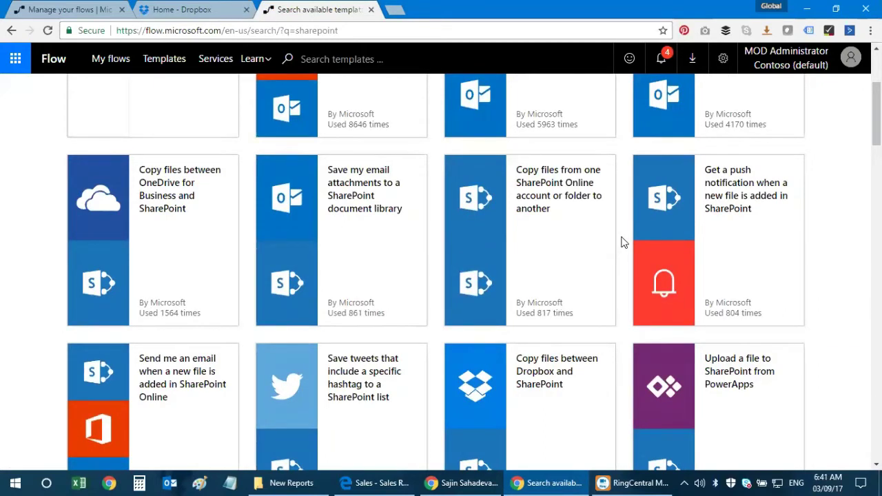
pyautogui.scroll(-6, 623, 241)
pyautogui.scroll(3, 623, 242)
pyautogui.scroll(-2, 623, 241)
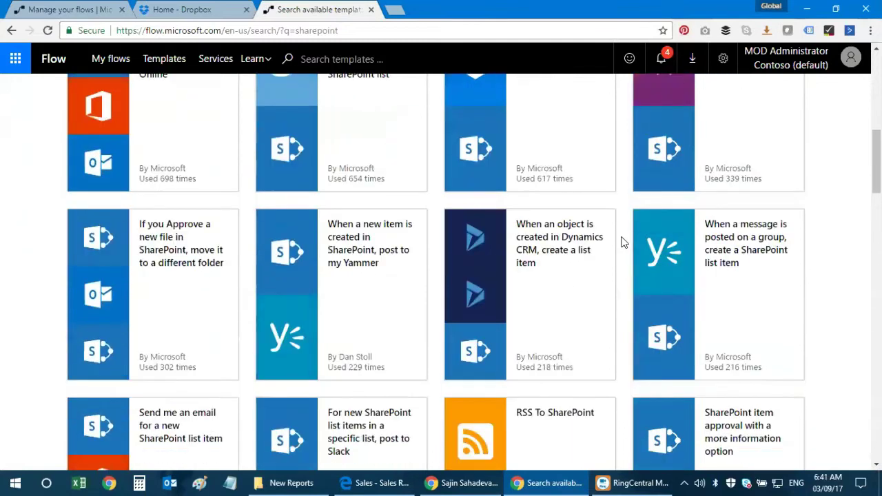
pyautogui.scroll(2, 624, 241)
pyautogui.scroll(-8, 623, 241)
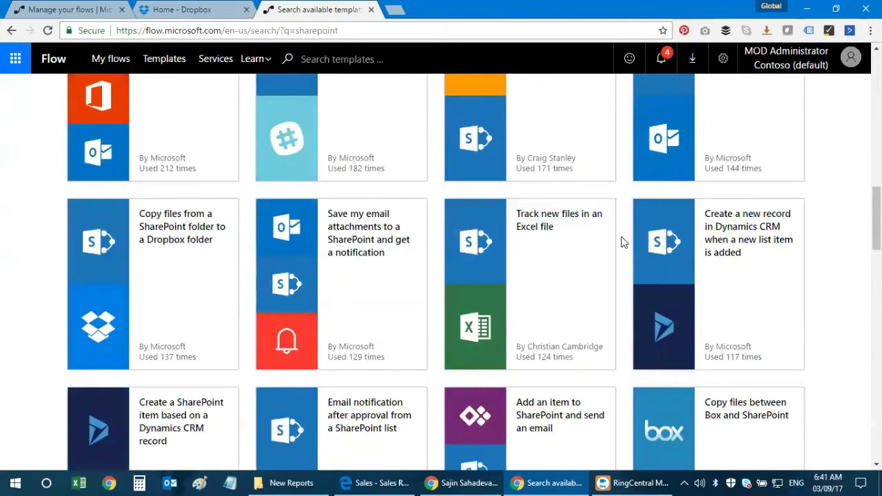
pyautogui.scroll(-2, 623, 242)
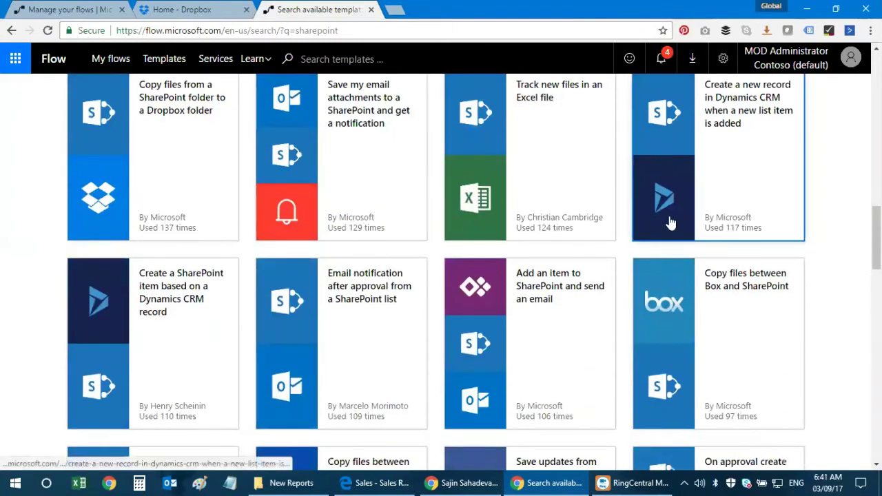
pyautogui.scroll(-2, 604, 282)
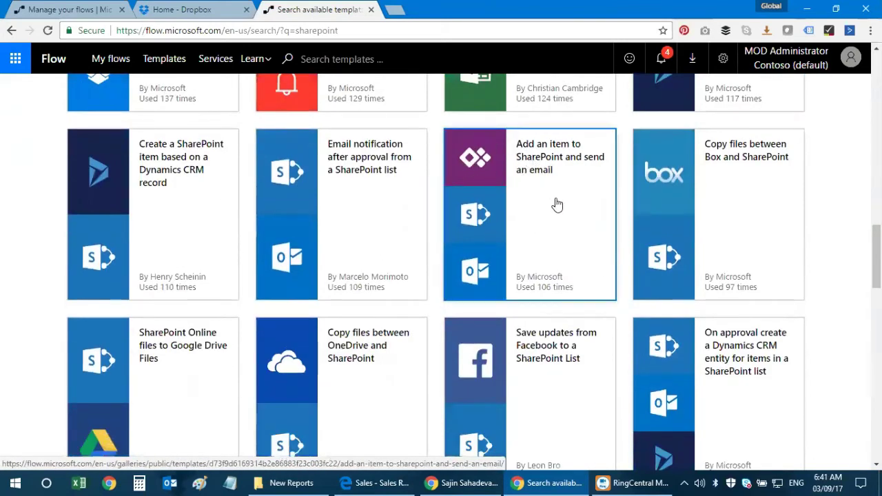
pyautogui.scroll(-3, 556, 205)
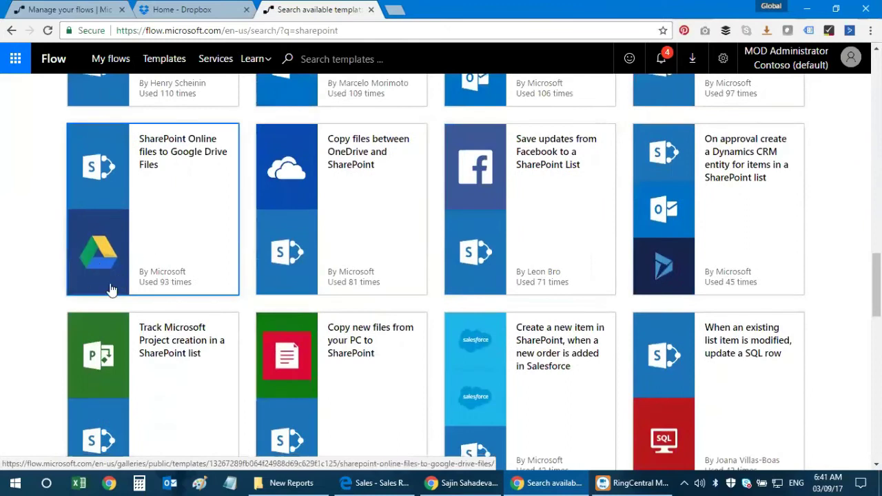
# Browse the remaining SharePoint templates in the search results and return to the start of the gallery.
pyautogui.scroll(-2, 289, 269)
pyautogui.scroll(2, 379, 290)
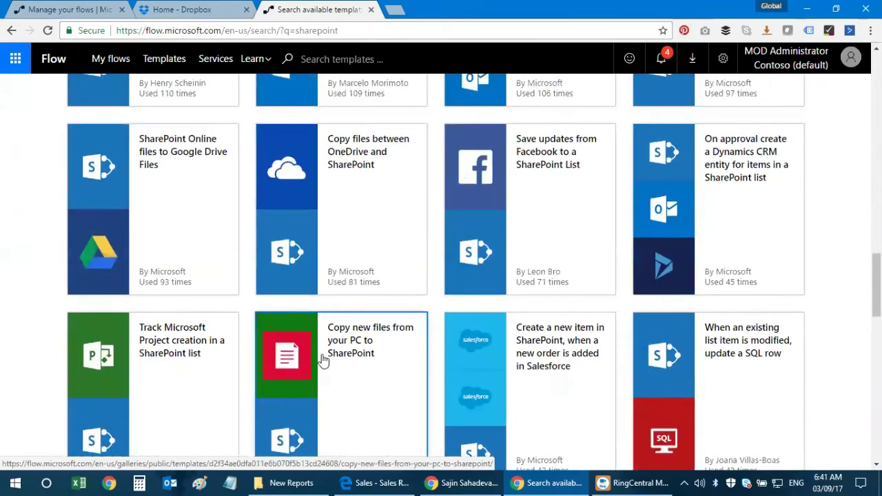
pyautogui.scroll(-2, 338, 365)
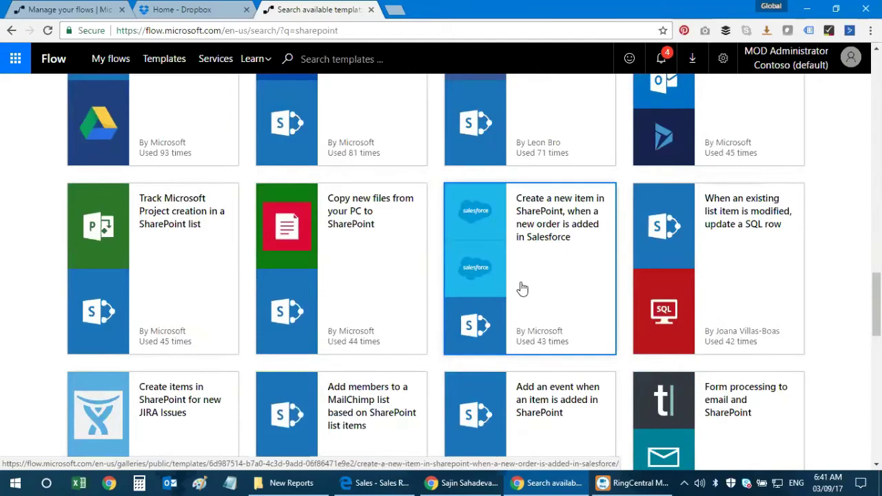
pyautogui.scroll(-5, 522, 288)
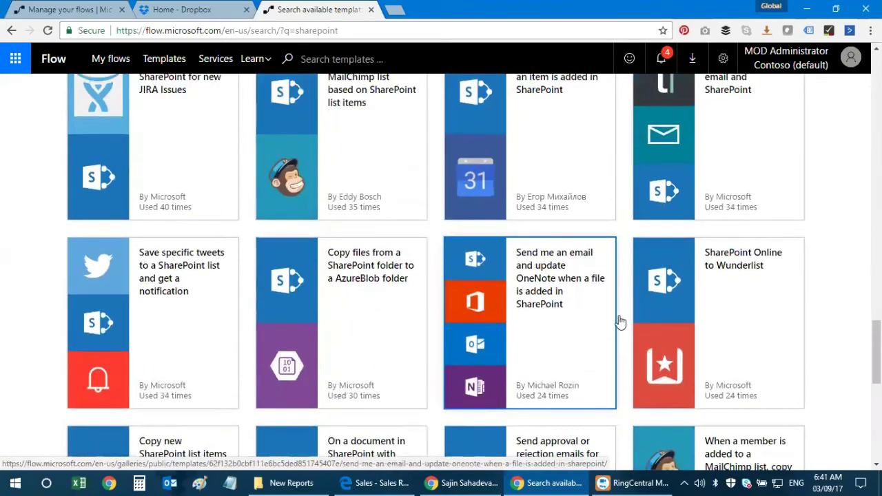
pyautogui.scroll(-2, 620, 321)
pyautogui.scroll(15, 621, 322)
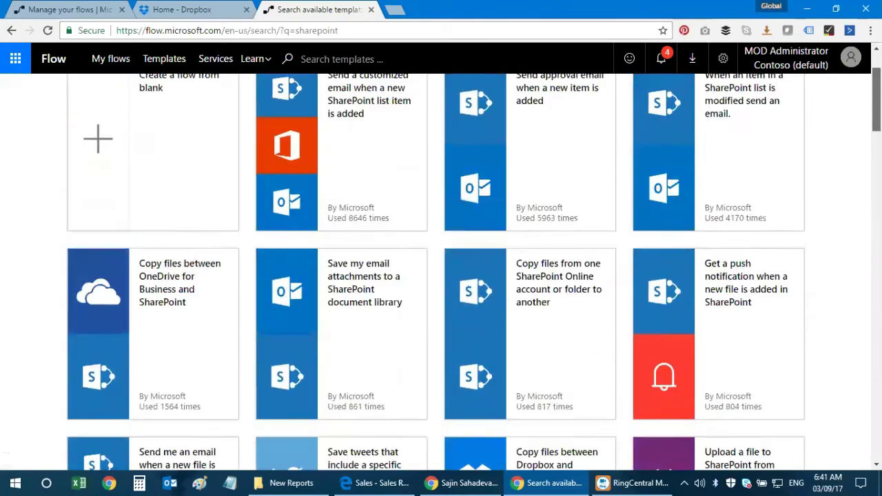
pyautogui.scroll(2, 835, 216)
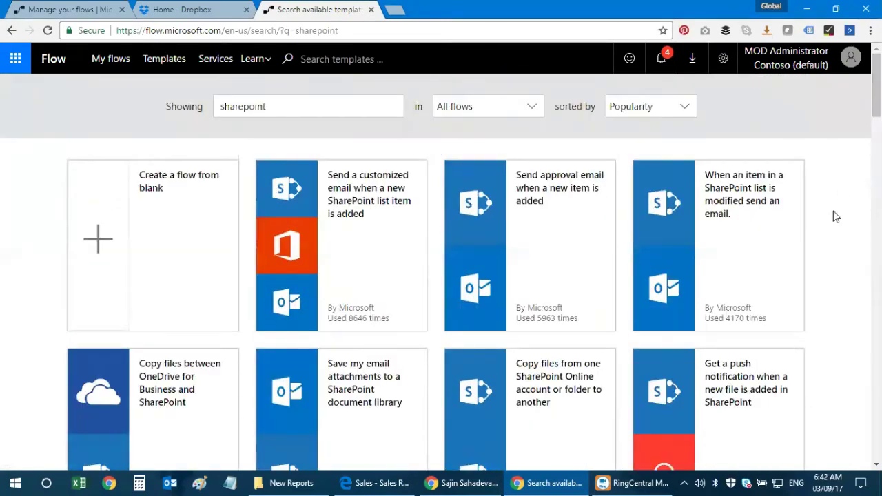
# Open the list of existing flows, and view the "SharePoint - Dropbox Sync" folder in Dropbox and the Sales Report library in SharePoint.
pyautogui.click(122, 63)
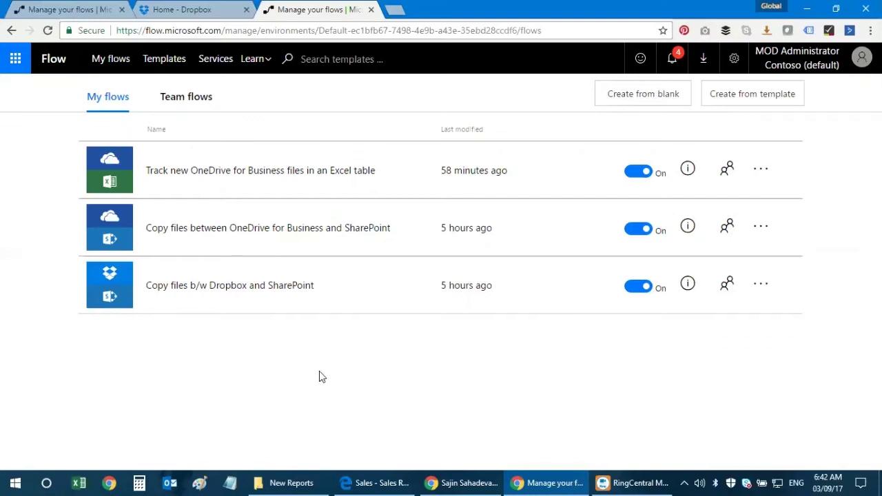
pyautogui.click(182, 10)
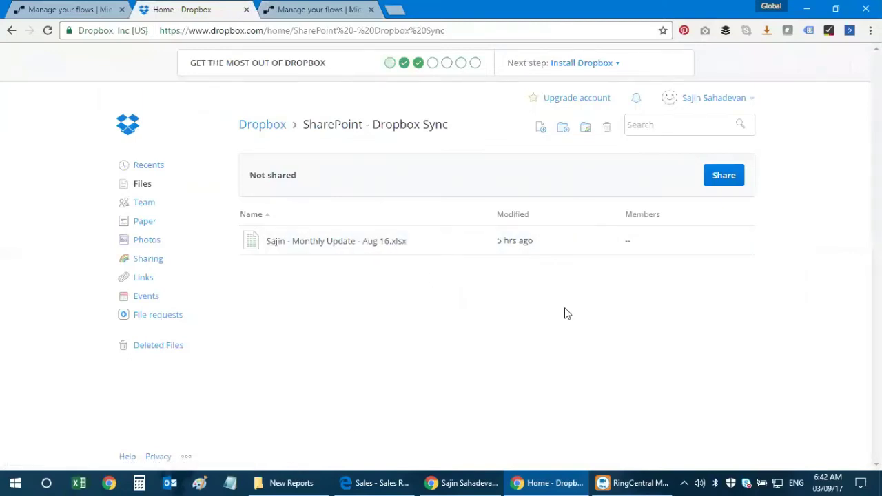
pyautogui.click(359, 482)
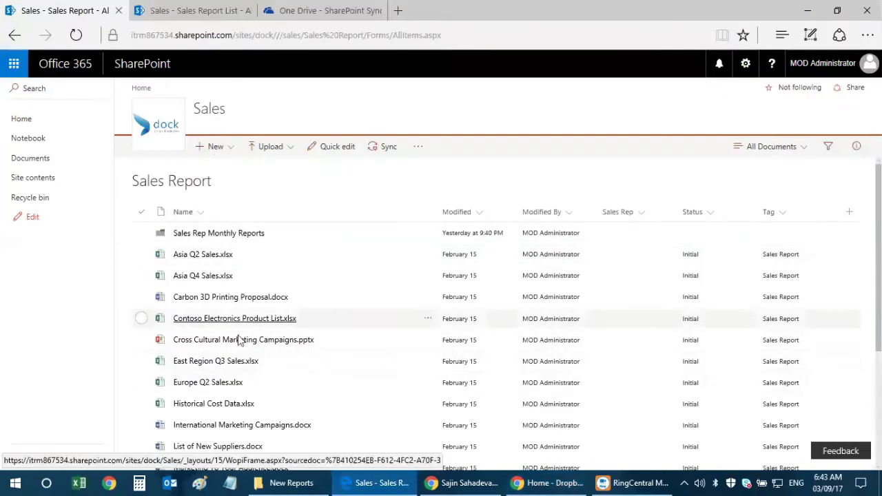
pyautogui.click(376, 482)
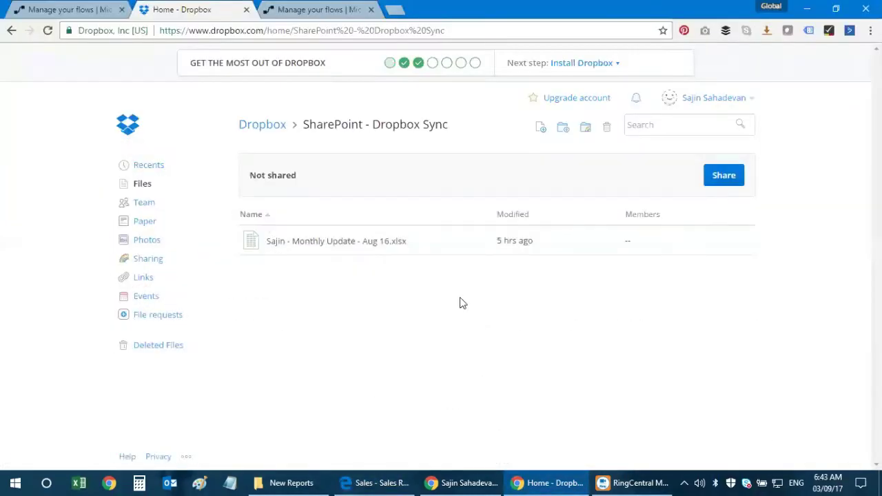
# Open the "Copy files between OneDrive for Business and SharePoint" flow and start choosing the folder for its "When a file is created" trigger.
pyautogui.click(336, 8)
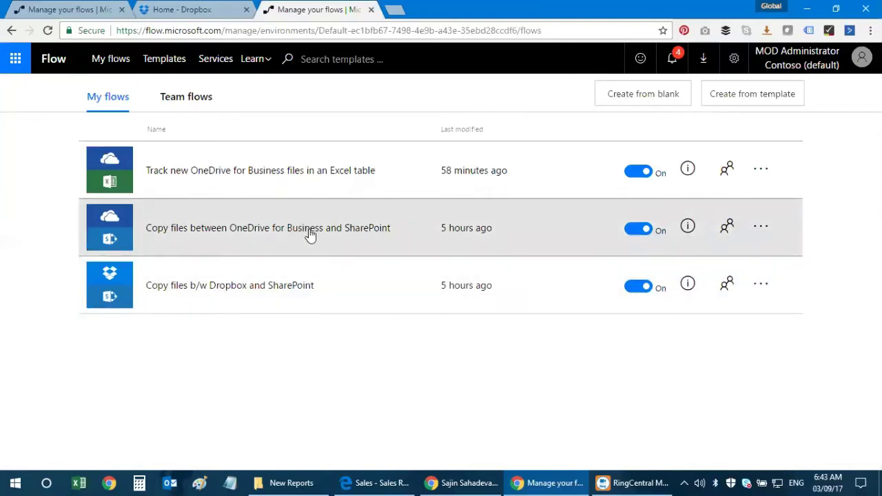
pyautogui.click(310, 234)
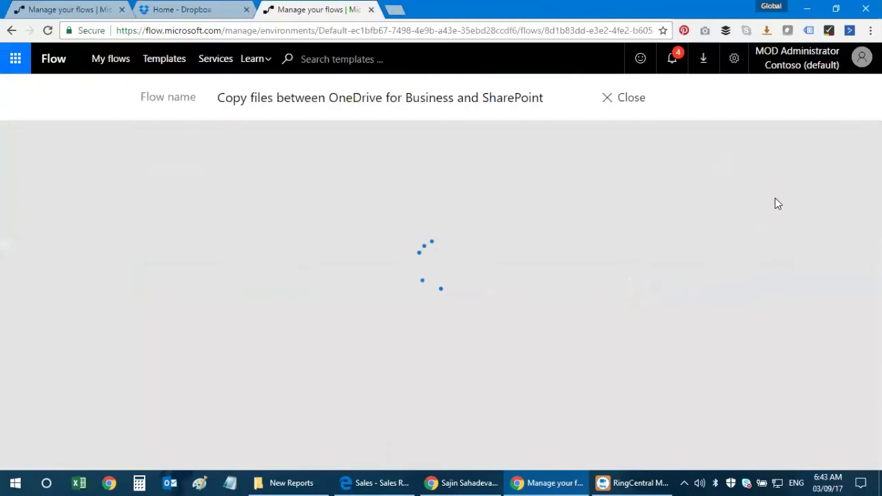
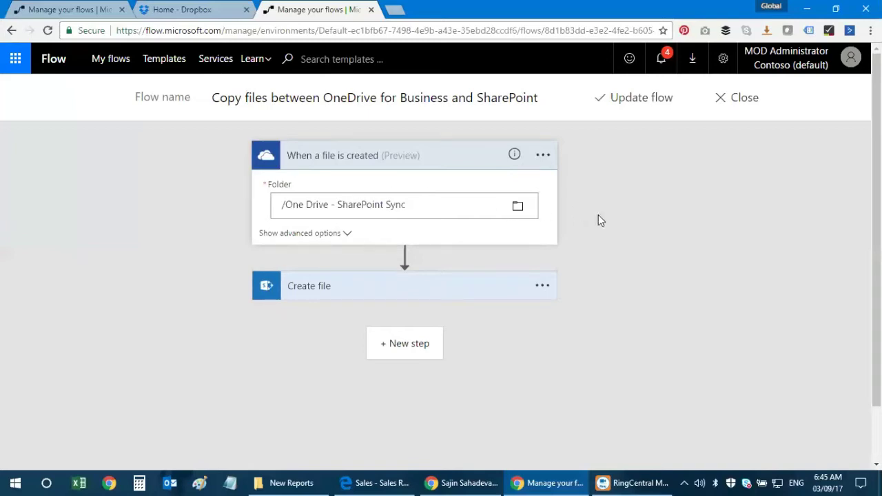
pyautogui.click(338, 234)
pyautogui.click(333, 281)
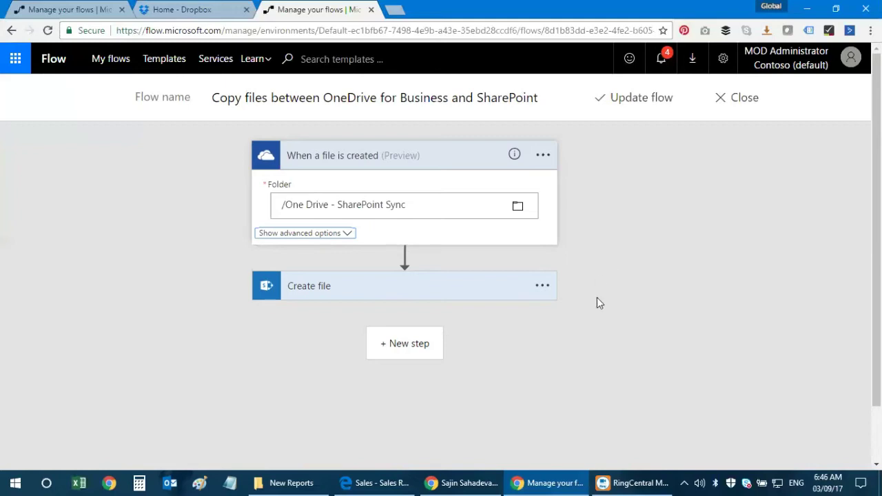
pyautogui.click(270, 156)
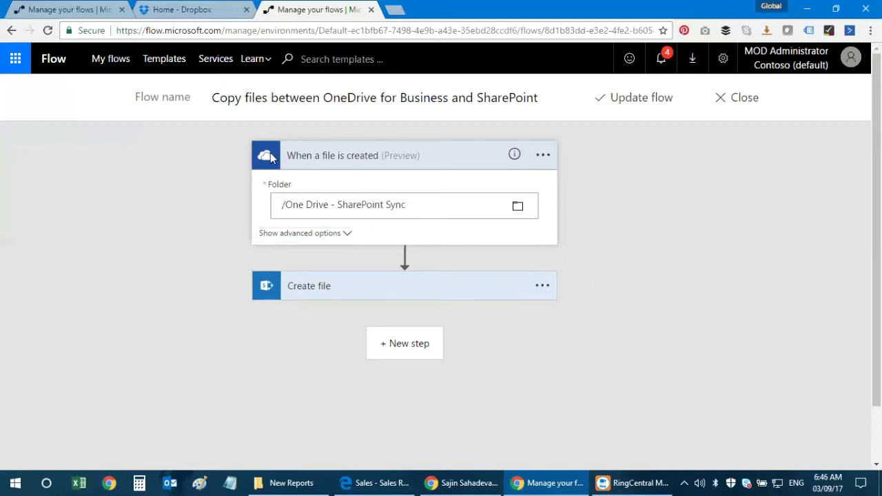
pyautogui.click(517, 206)
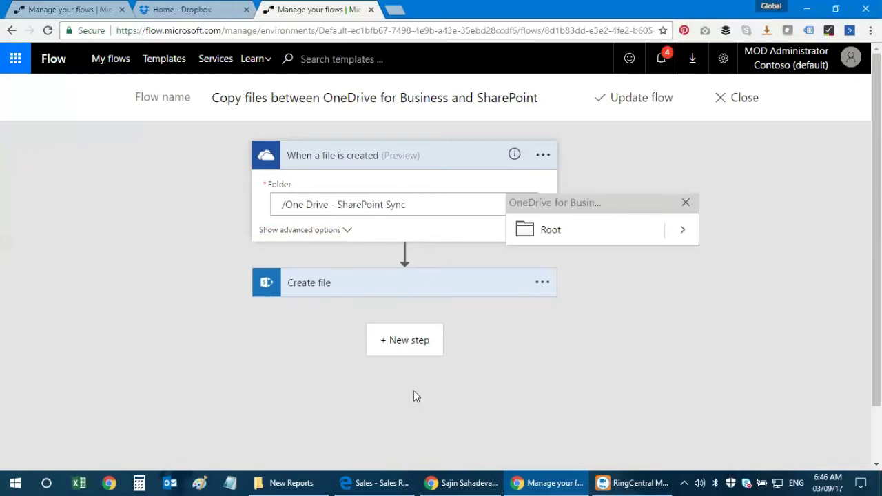
# Switch to OneDrive in Edge and examine the "One Drive - SharePoint Sync" folder and its location under Files.
pyautogui.click(381, 481)
pyautogui.click(213, 8)
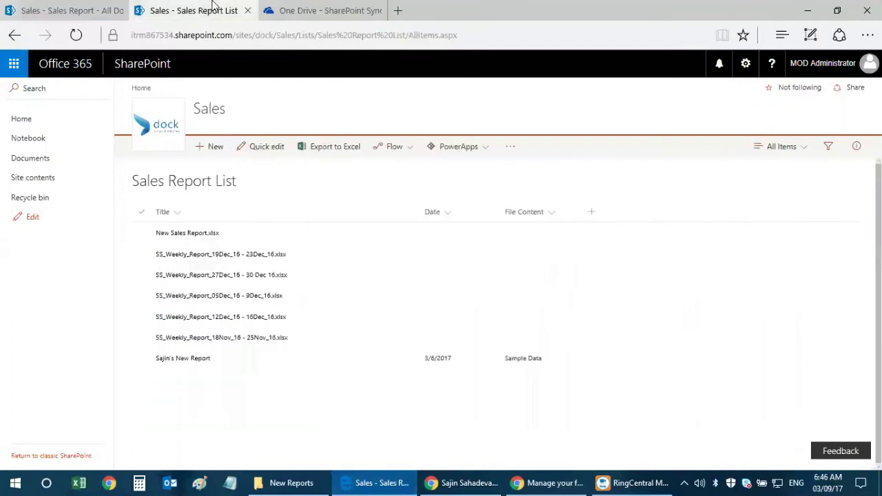
pyautogui.click(322, 10)
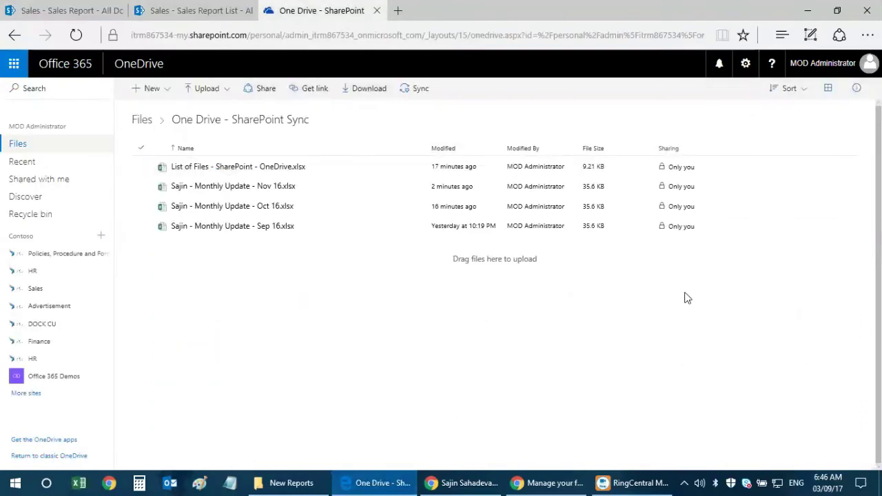
pyautogui.click(239, 9)
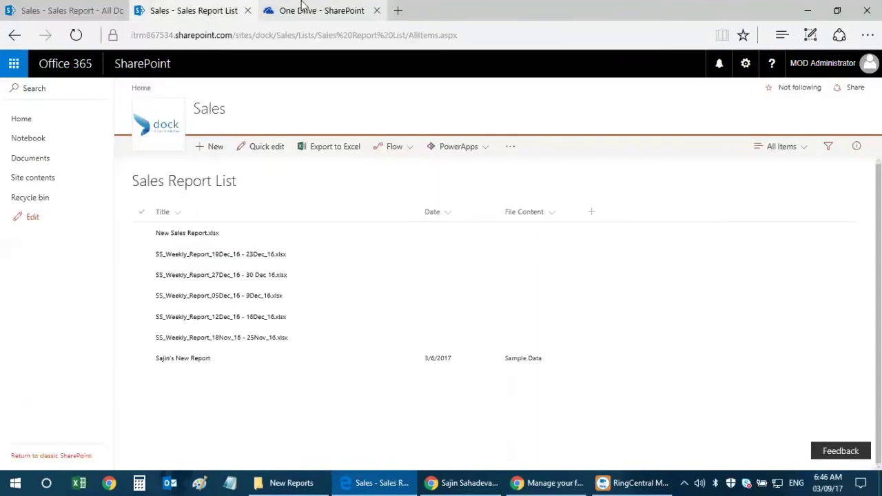
pyautogui.click(303, 8)
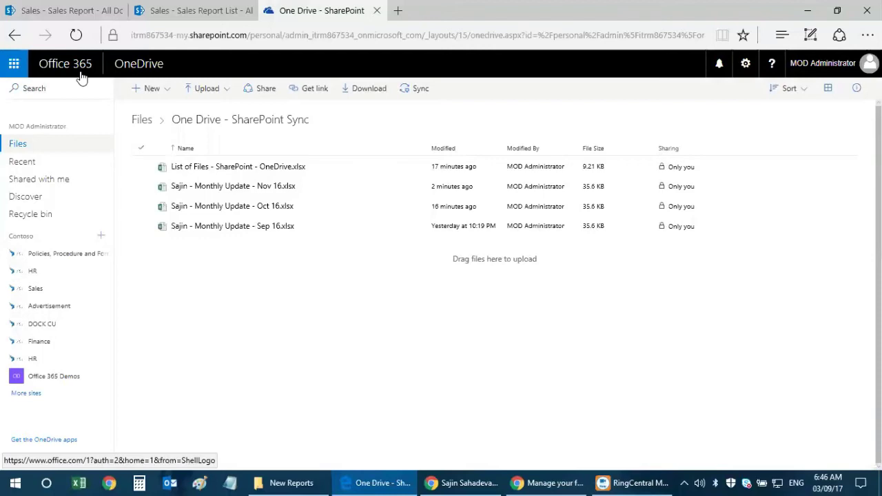
pyautogui.click(193, 10)
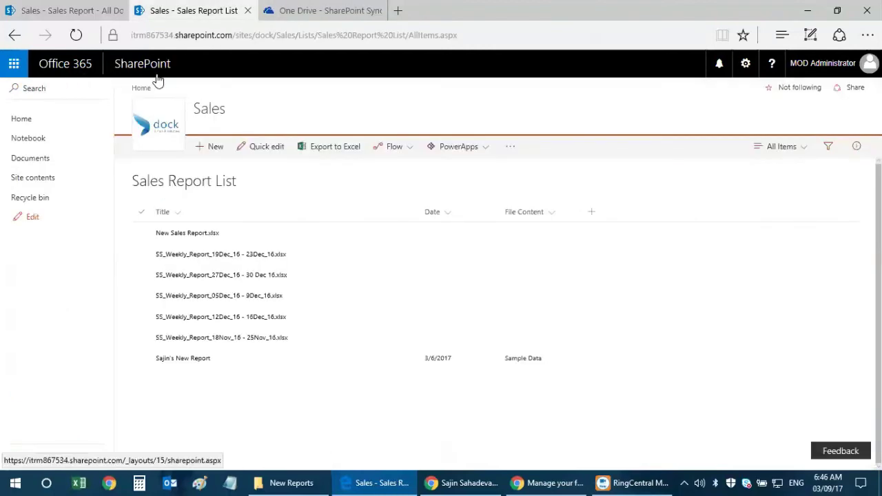
pyautogui.click(322, 10)
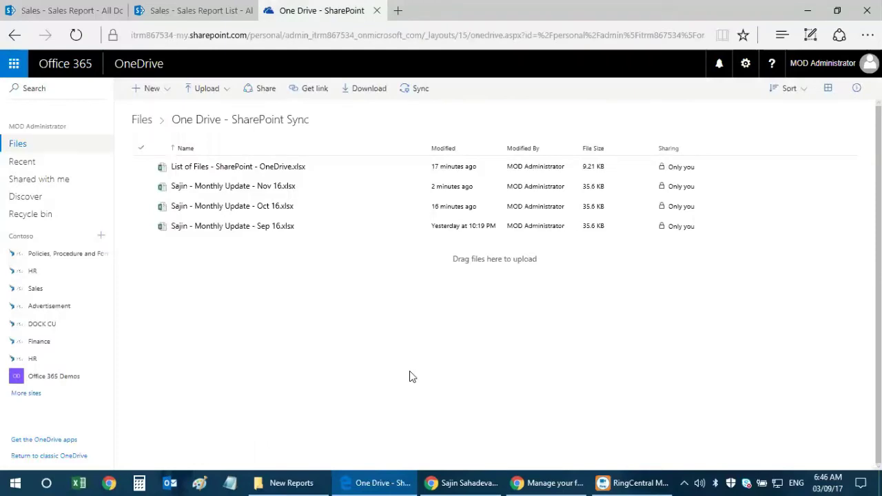
pyautogui.click(142, 119)
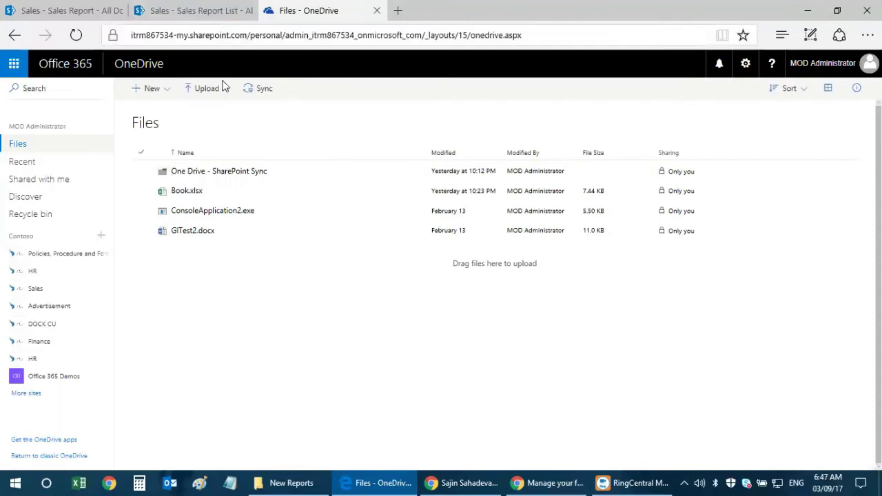
pyautogui.click(250, 173)
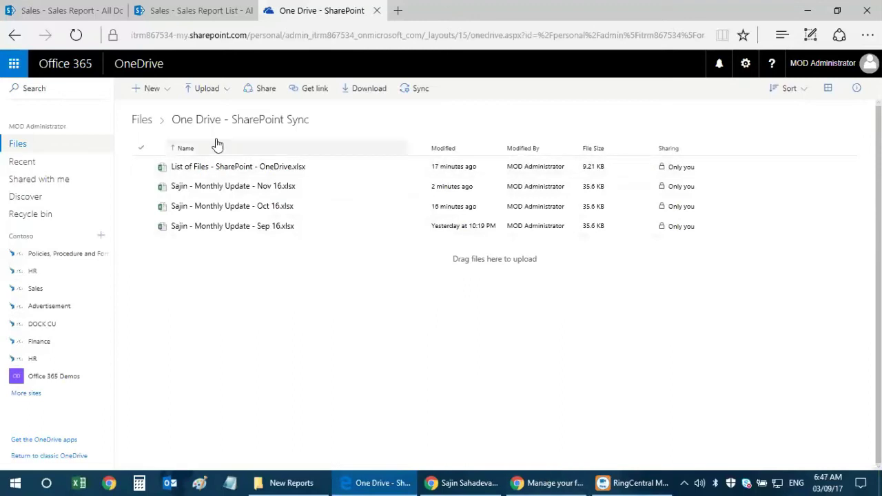
# Switch back to Flow and set the trigger's folder to "One Drive - SharePoint Sync" under Root.
pyautogui.click(530, 481)
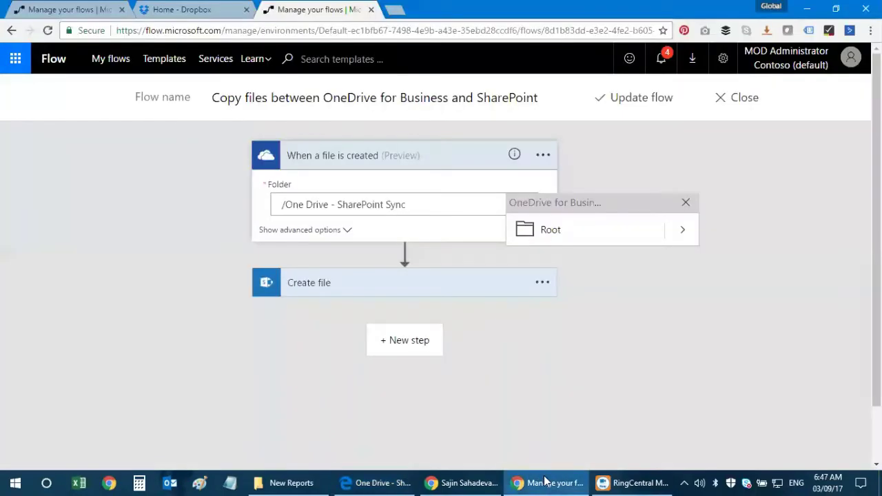
pyautogui.click(681, 230)
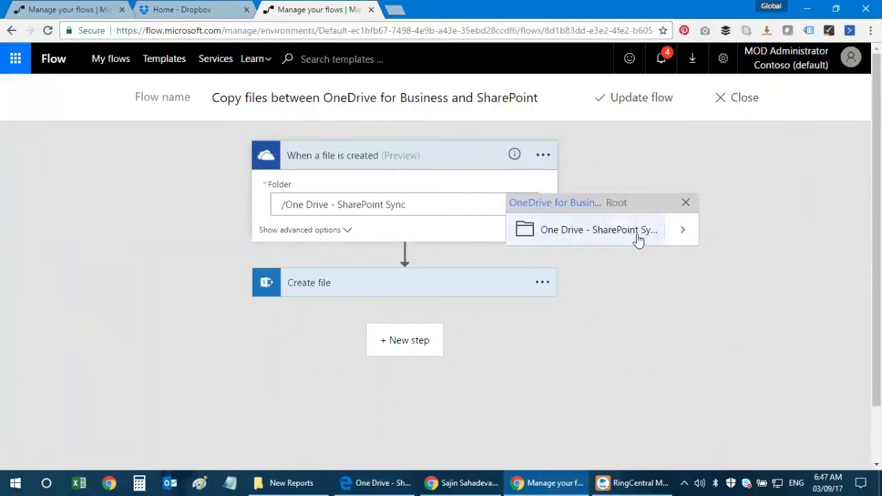
pyautogui.click(637, 236)
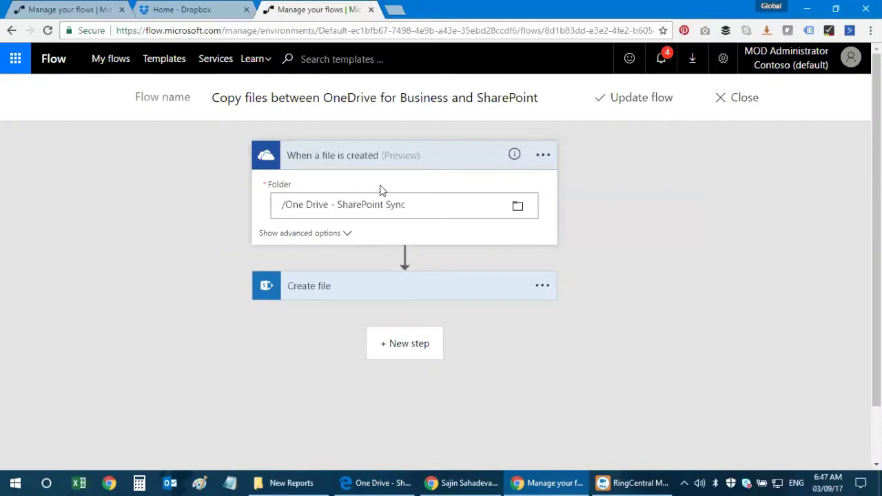
# Expand the "Create file" action and review its site URL, folder path, file name and file content settings.
pyautogui.click(357, 297)
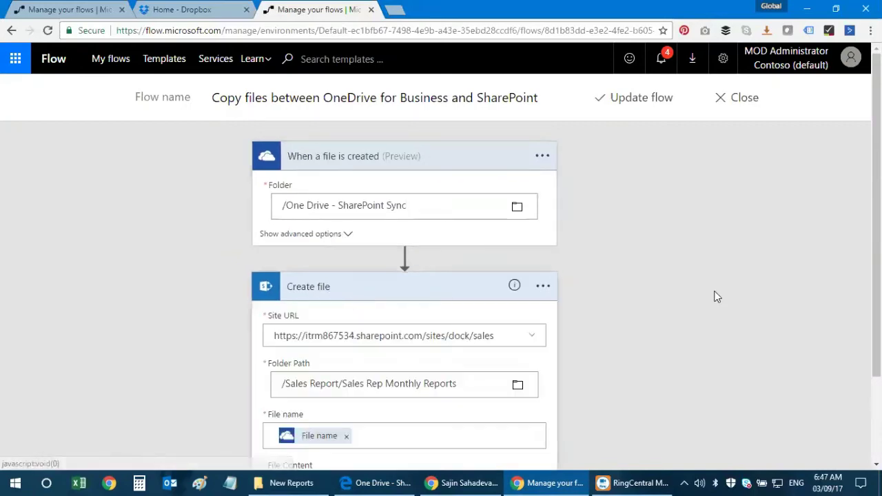
pyautogui.scroll(-2, 715, 297)
pyautogui.scroll(1, 541, 213)
pyautogui.scroll(-1, 541, 213)
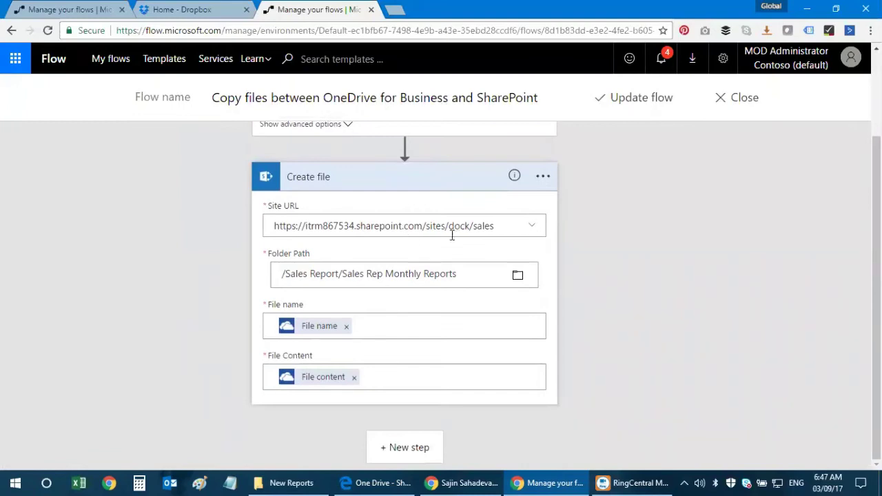
# Compare the files in SharePoint's "Sales Rep Monthly Reports" folder with the OneDrive sync folder, and return to the flow's settings.
pyautogui.click(398, 481)
pyautogui.click(193, 10)
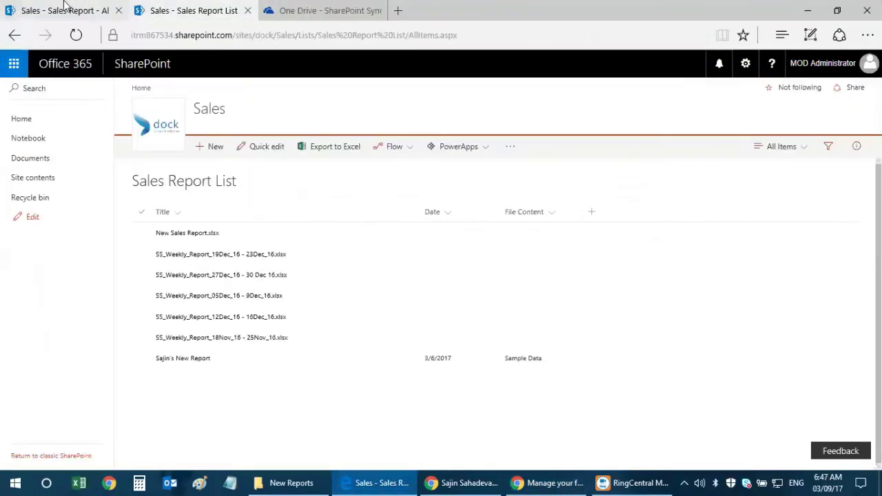
pyautogui.click(69, 10)
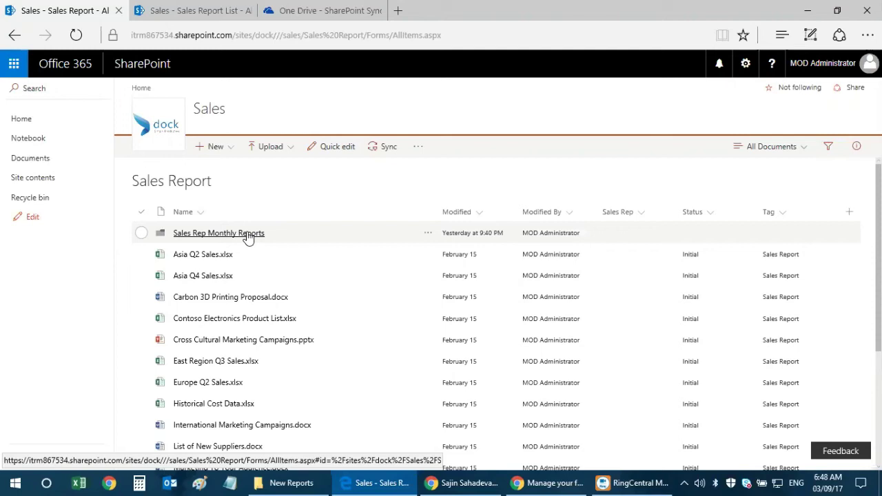
pyautogui.click(247, 235)
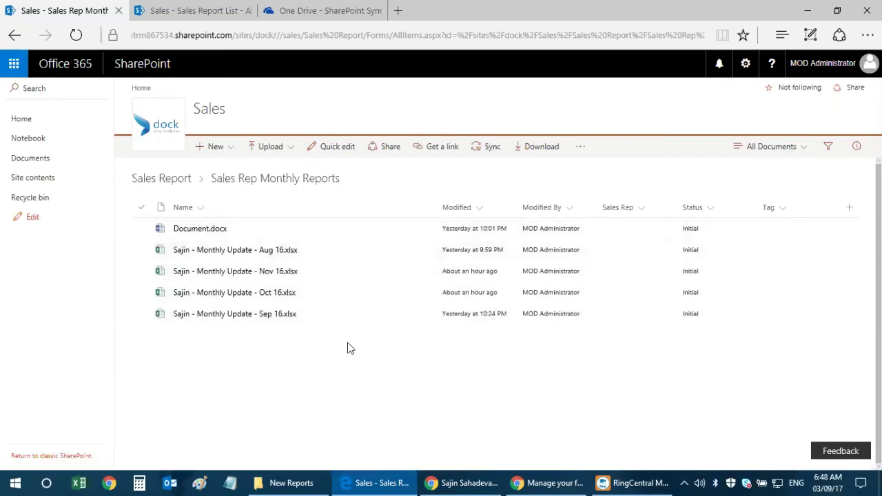
pyautogui.click(296, 10)
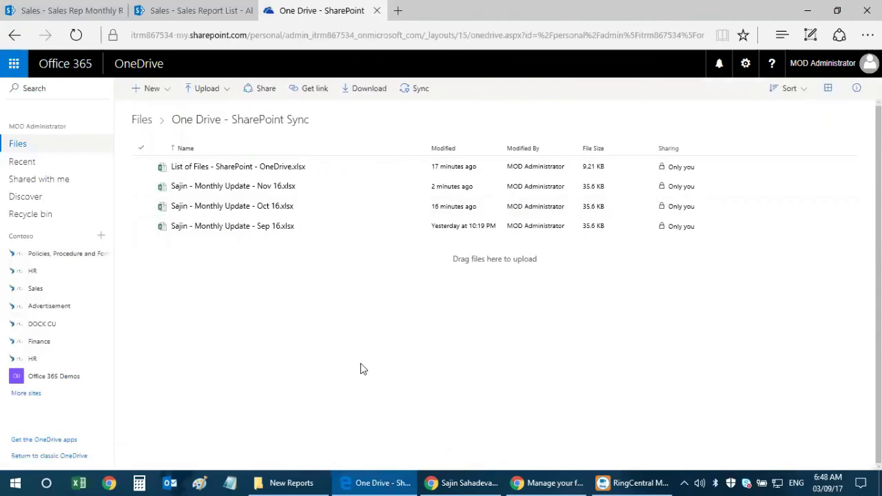
pyautogui.click(88, 7)
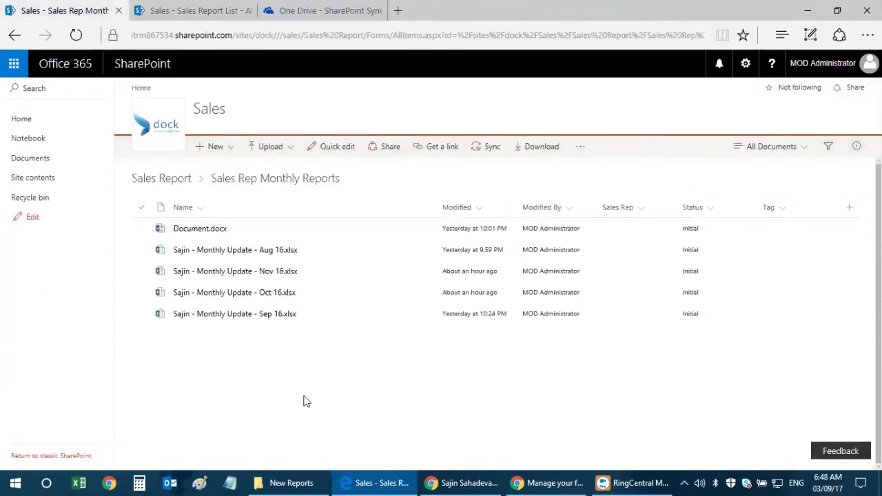
pyautogui.click(579, 482)
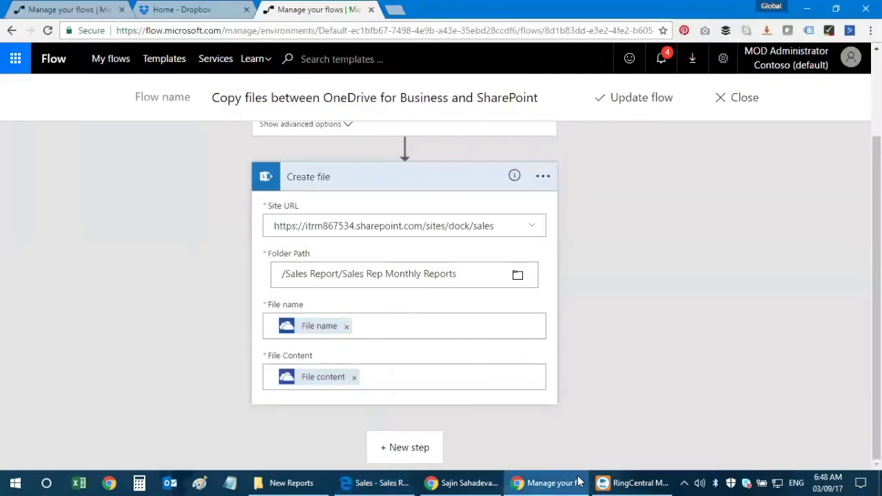
pyautogui.scroll(2, 673, 300)
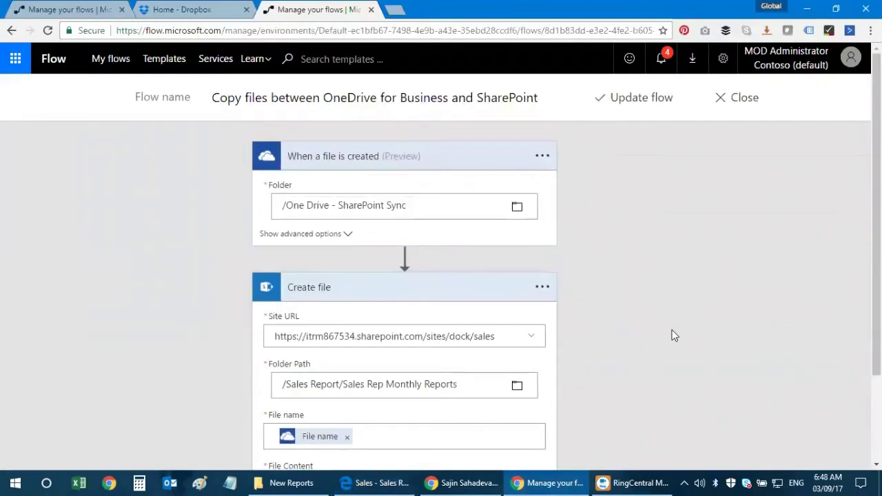
# Compare the SharePoint Sales site's address in Edge with the site URL set in the flow's "Create file" action.
pyautogui.scroll(-2, 671, 333)
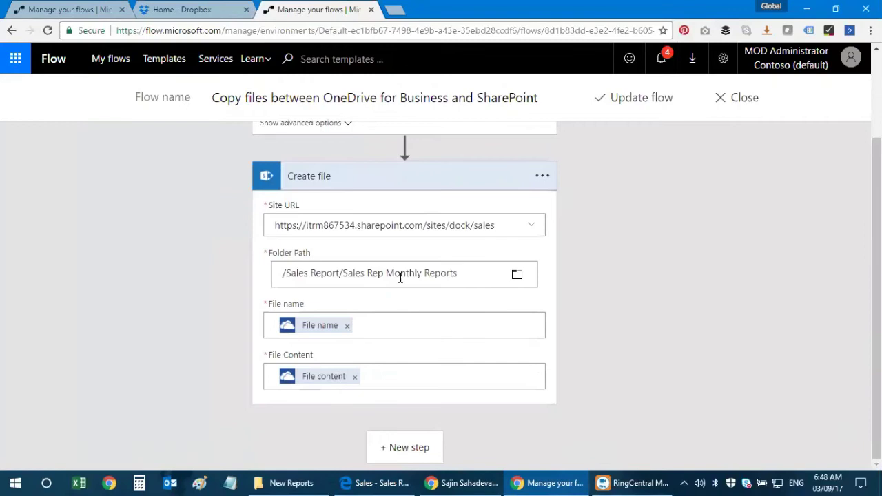
pyautogui.click(375, 482)
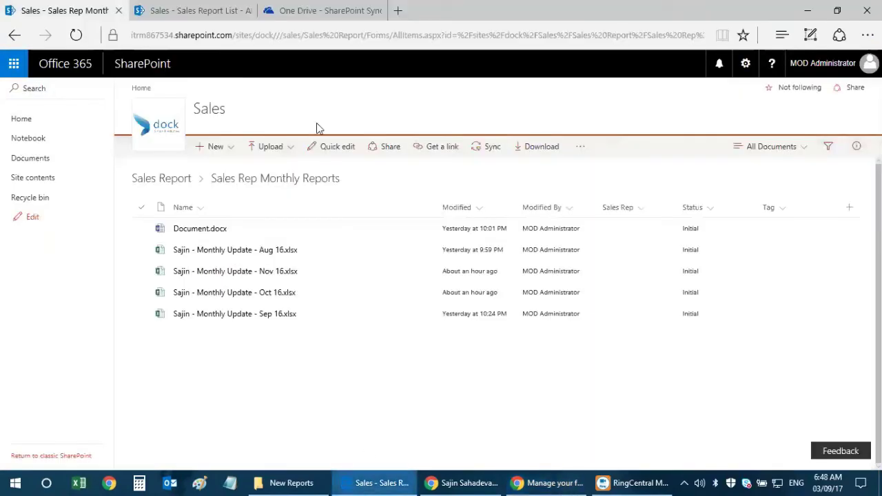
pyautogui.click(264, 35)
pyautogui.moveTo(252, 36); pyautogui.dragTo(130, 36)
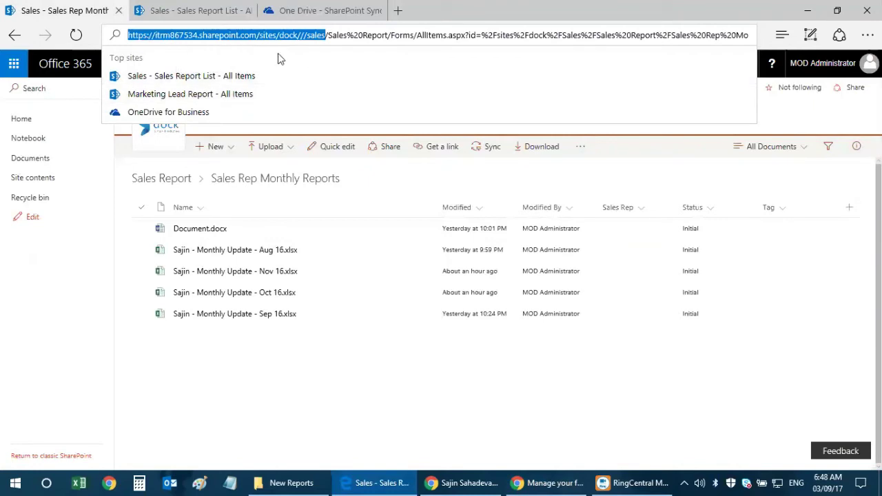
pyautogui.click(553, 482)
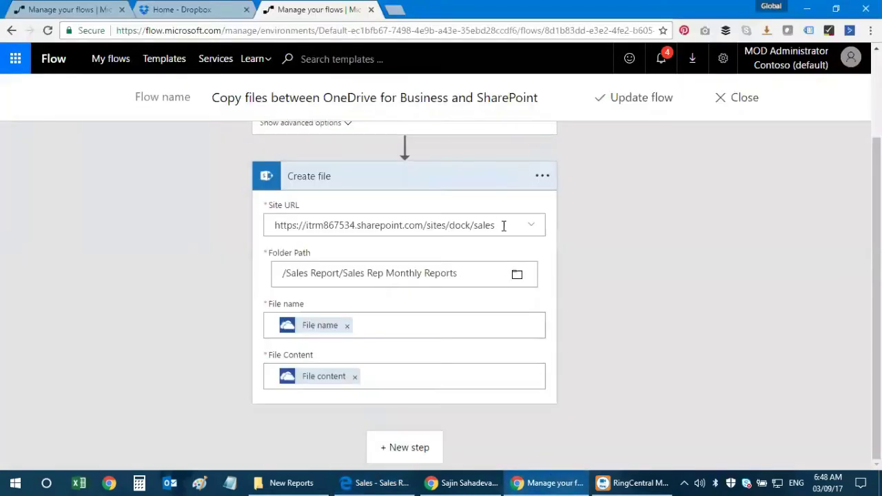
pyautogui.moveTo(503, 224); pyautogui.dragTo(228, 219)
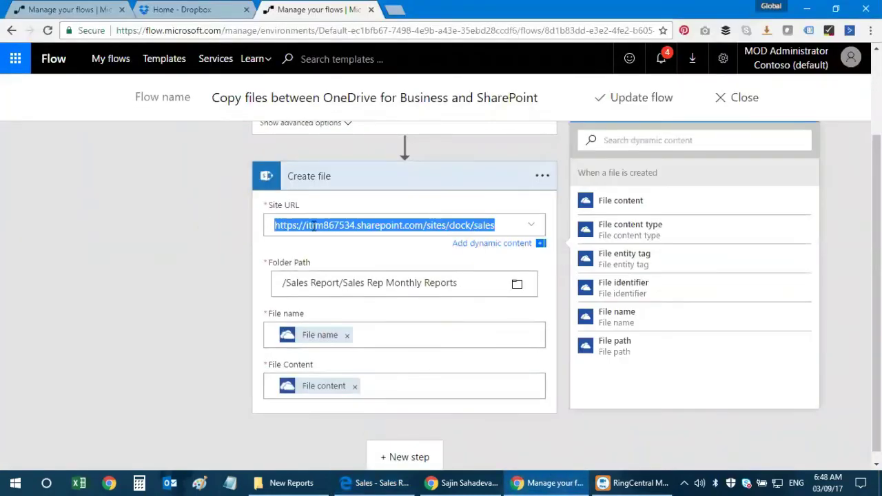
pyautogui.click(177, 245)
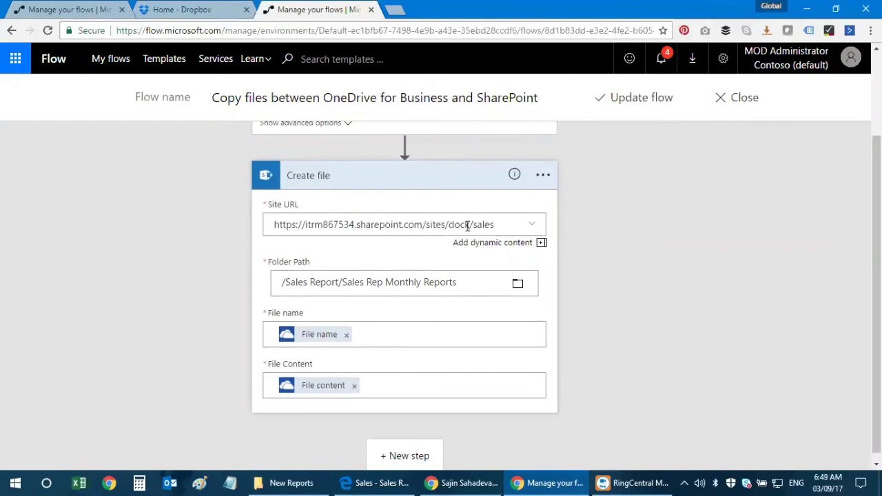
# Browse the site's folders and set the "Create file" folder path to "Sales Rep Monthly Reports" under Sales Report.
pyautogui.scroll(-1, 467, 228)
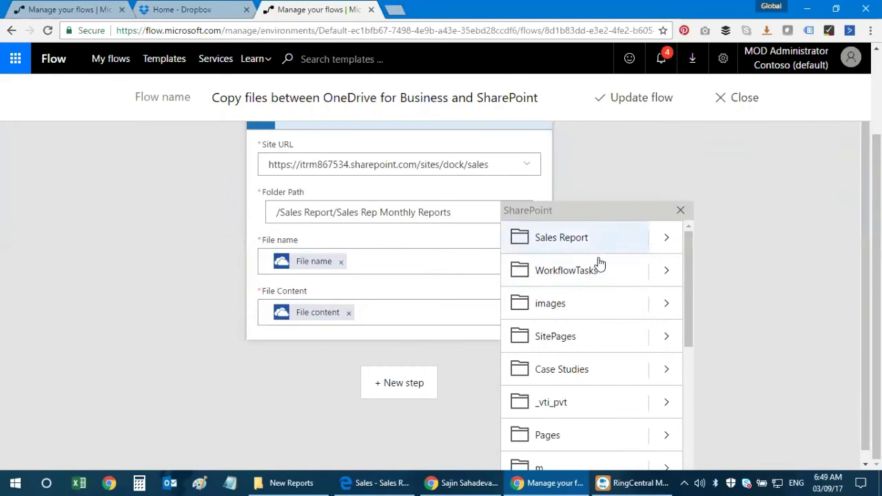
pyautogui.scroll(-2, 635, 290)
pyautogui.scroll(-2, 634, 310)
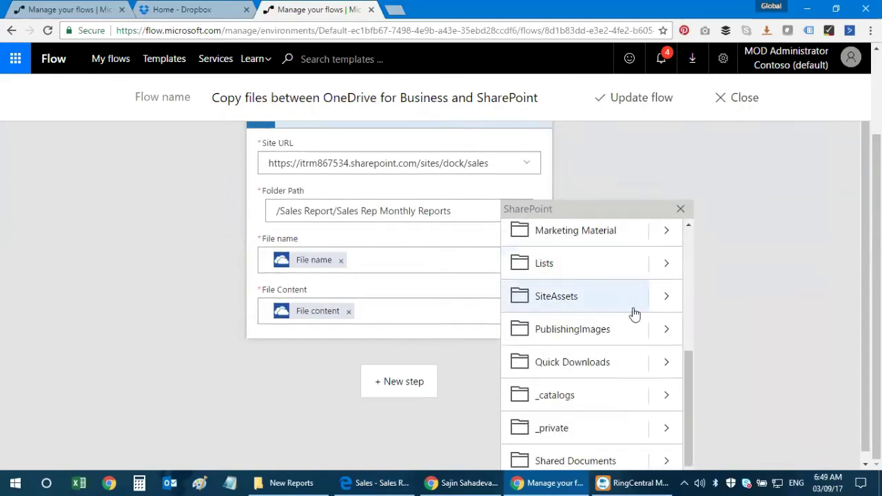
pyautogui.scroll(5, 640, 404)
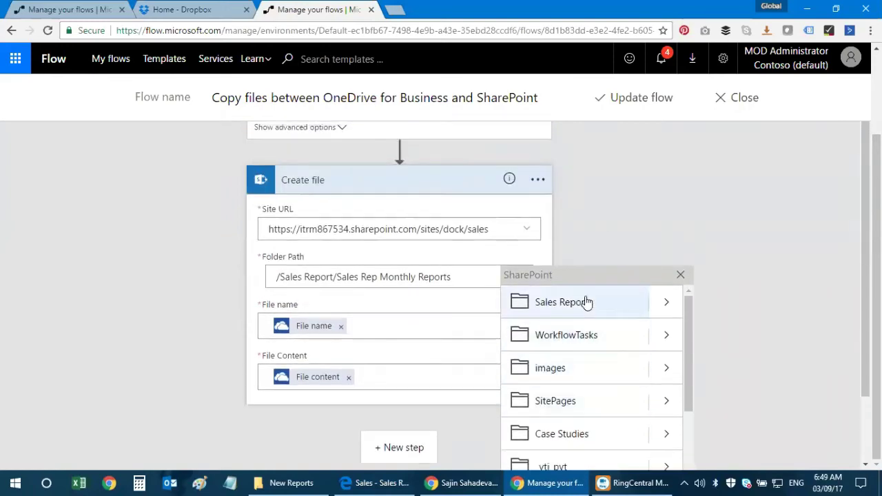
pyautogui.click(654, 308)
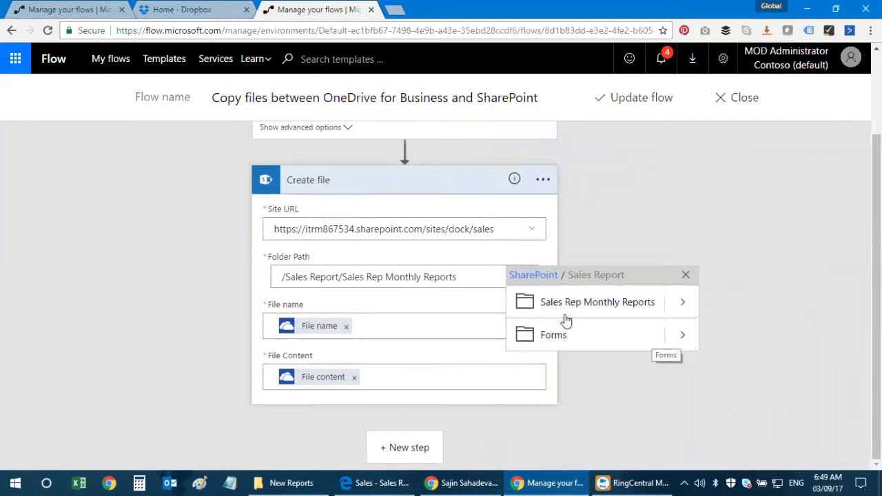
pyautogui.click(649, 310)
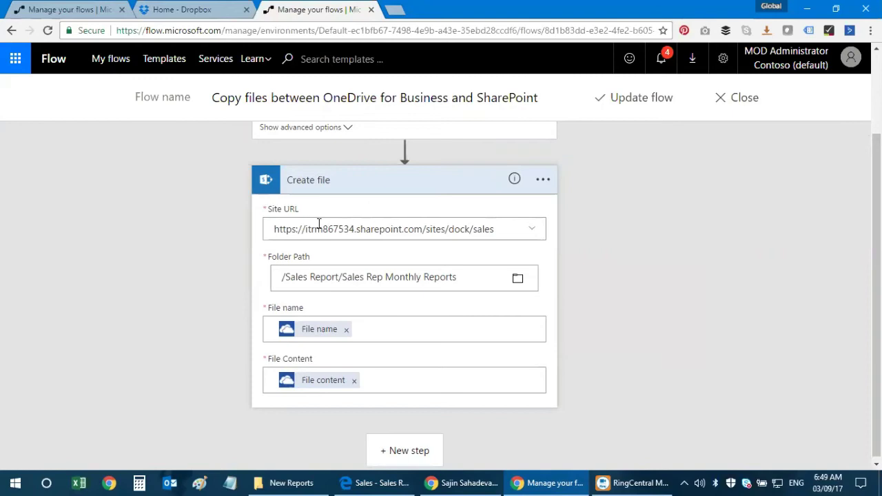
# Review the dynamic content available for the "Create file" action's file name.
pyautogui.click(401, 336)
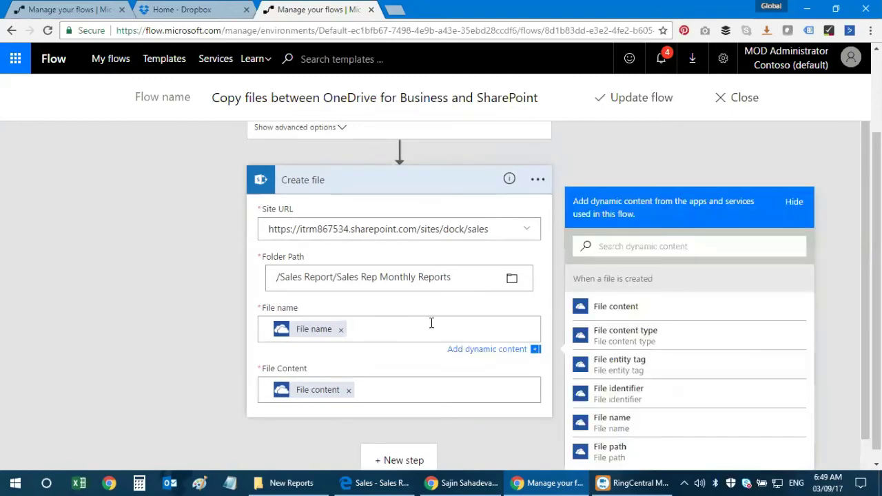
pyautogui.scroll(-1, 430, 324)
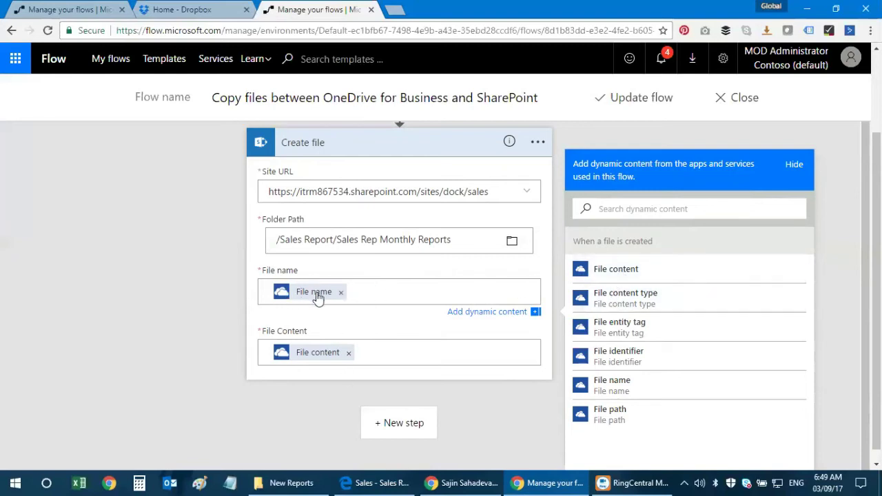
pyautogui.click(506, 423)
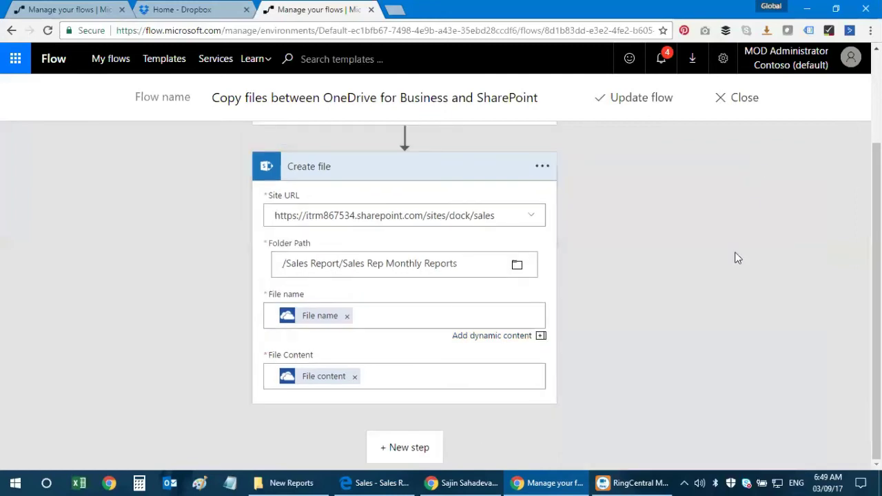
pyautogui.scroll(2, 731, 275)
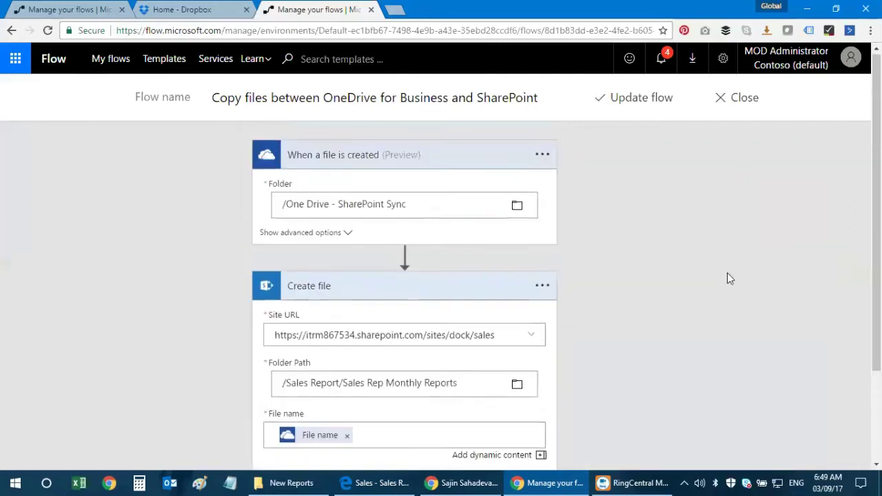
# Save the updated "Copy files between OneDrive for Business and SharePoint" flow and return to the list of own flows.
pyautogui.click(648, 102)
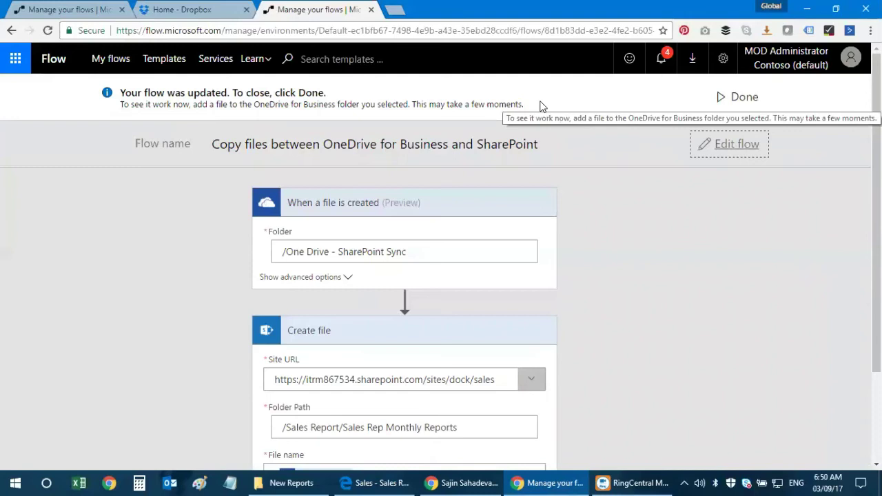
pyautogui.click(749, 100)
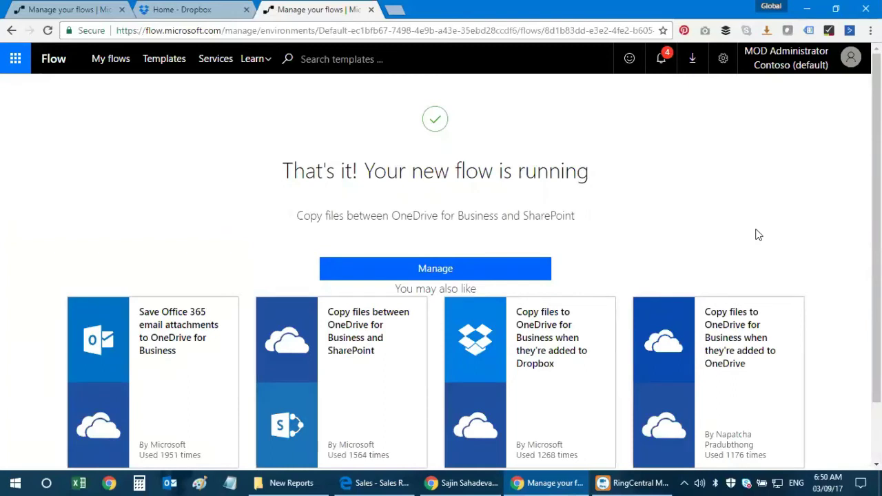
pyautogui.click(110, 60)
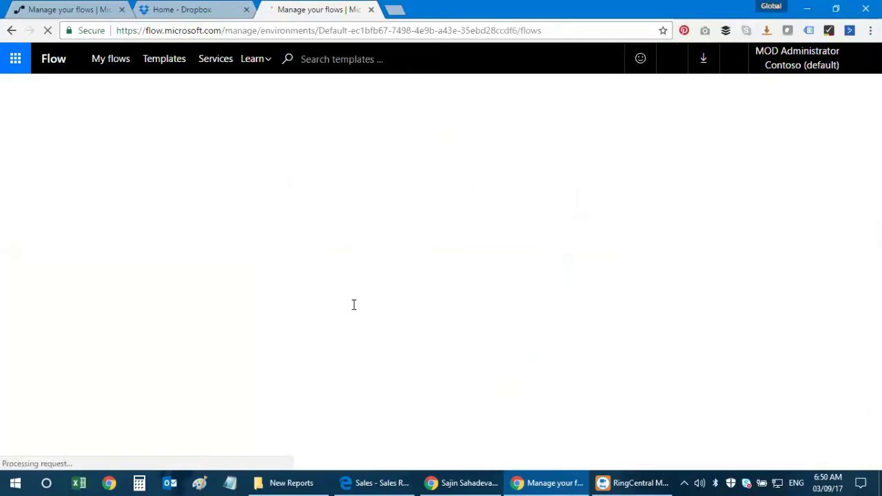
# Upload the Jan 17 monthly update workbook from the local New Reports folder to OneDrive's "One Drive - SharePoint Sync" folder.
pyautogui.click(375, 482)
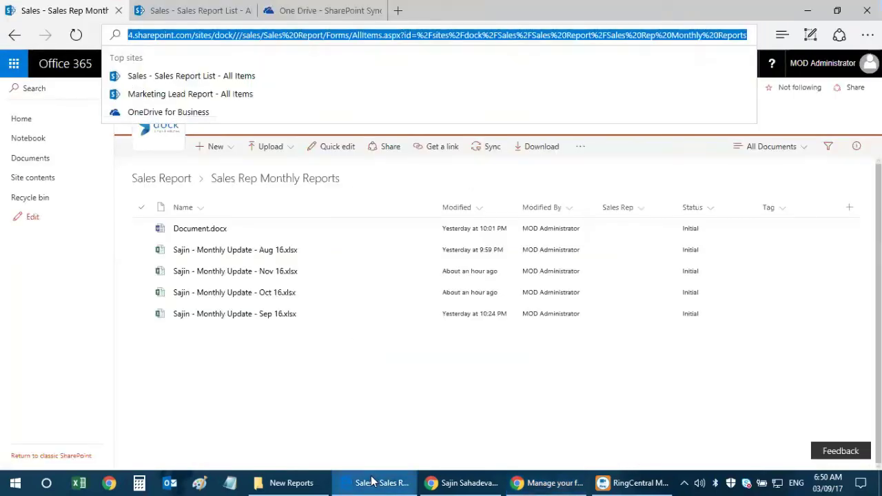
pyautogui.click(369, 433)
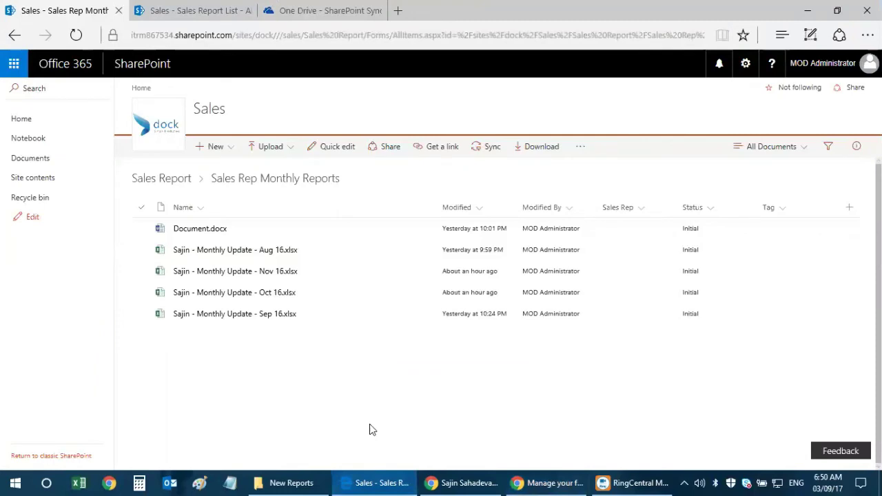
pyautogui.click(321, 10)
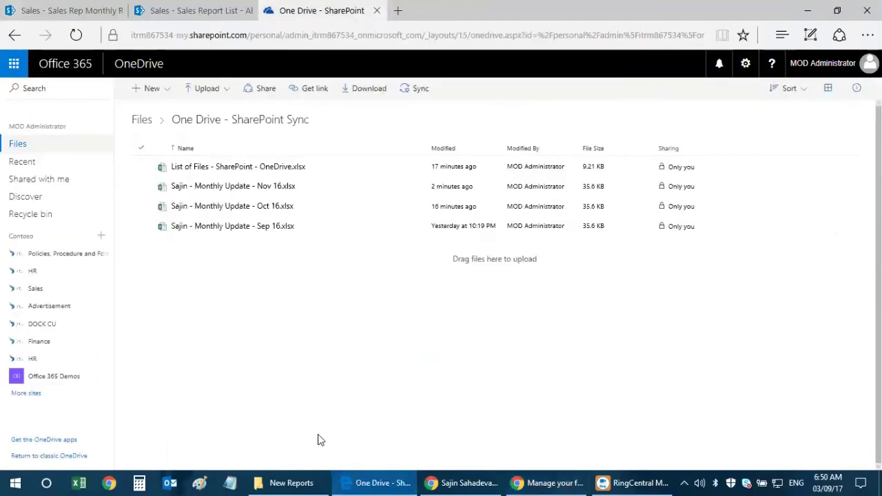
pyautogui.click(292, 482)
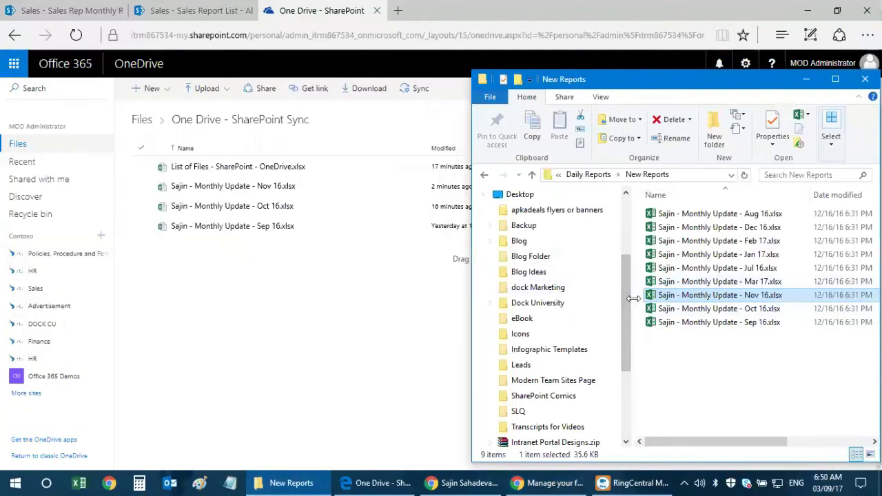
pyautogui.moveTo(632, 298); pyautogui.dragTo(420, 302)
pyautogui.click(692, 360)
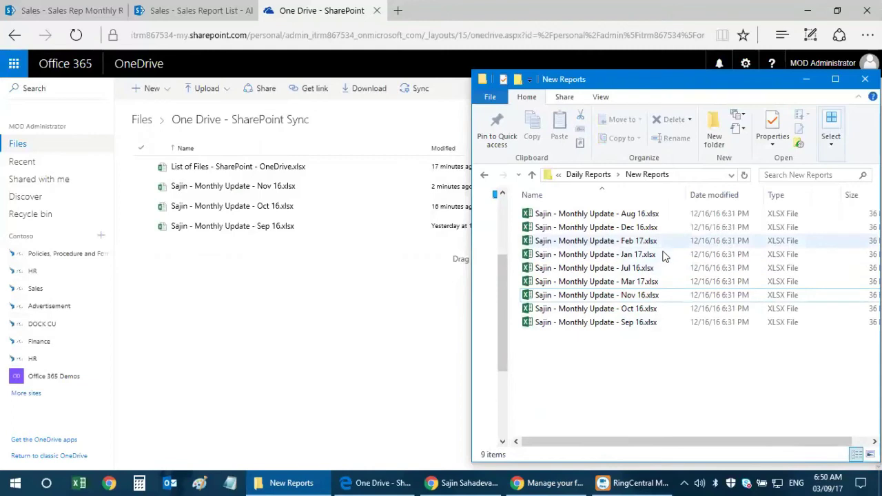
pyautogui.moveTo(660, 255); pyautogui.dragTo(297, 269)
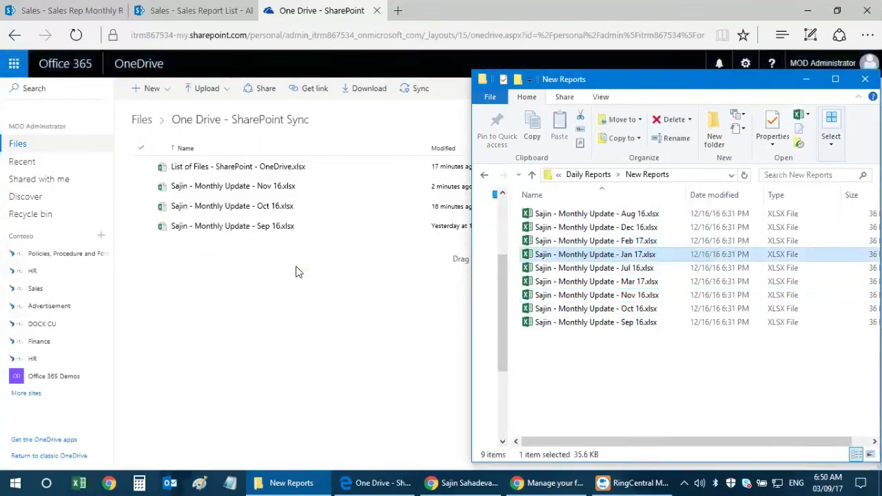
pyautogui.click(807, 79)
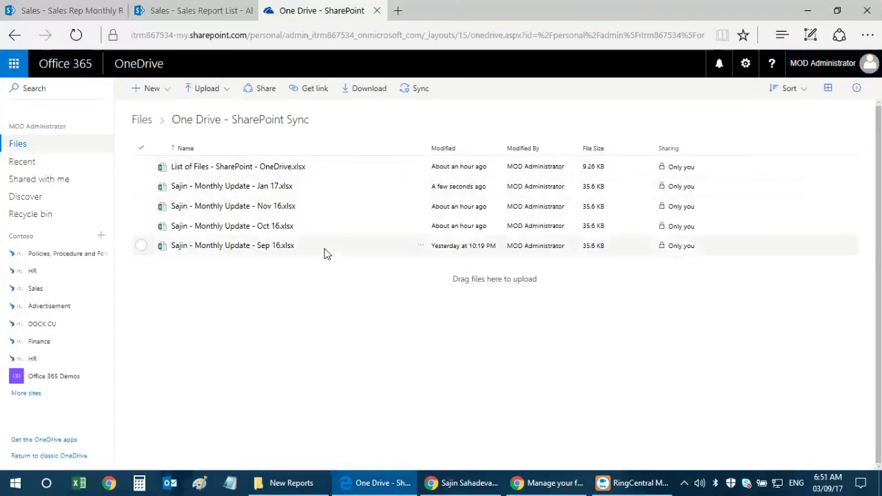
# Return to SharePoint's Sales Rep Monthly Reports, go up to the Sales Report library and reload it.
pyautogui.click(193, 10)
pyautogui.click(73, 7)
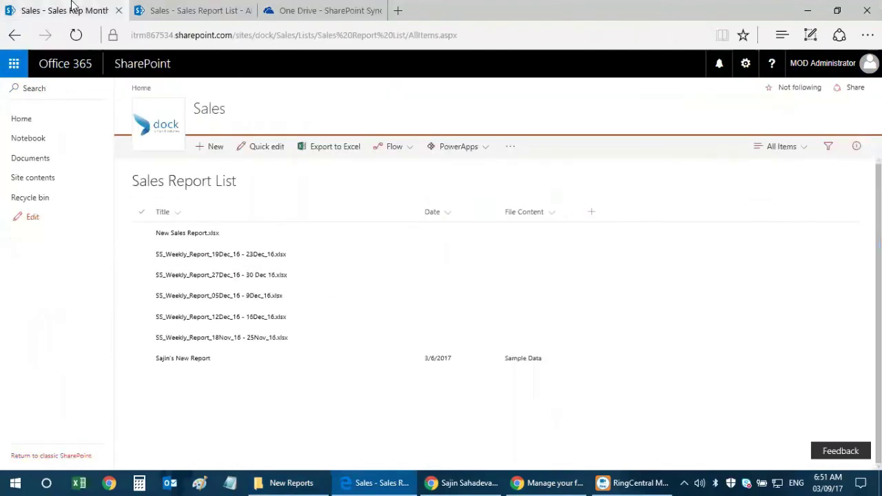
pyautogui.click(169, 179)
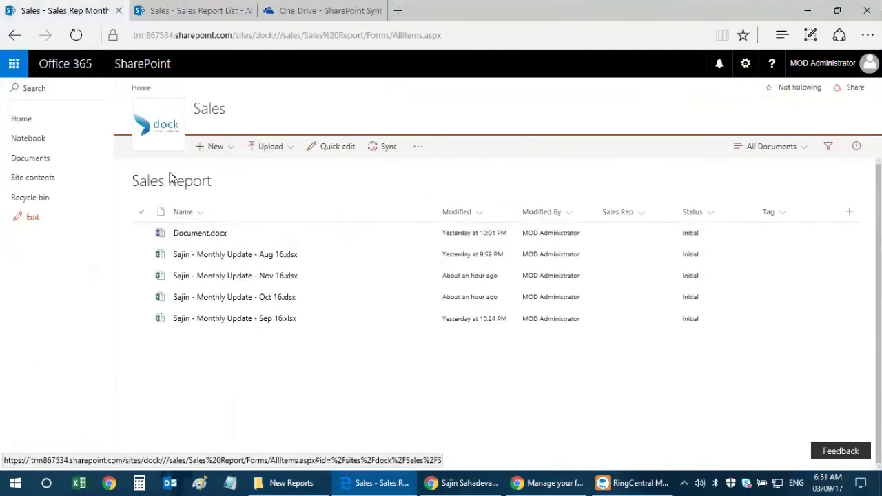
pyautogui.scroll(-3, 482, 379)
pyautogui.scroll(3, 463, 367)
pyautogui.click(337, 35)
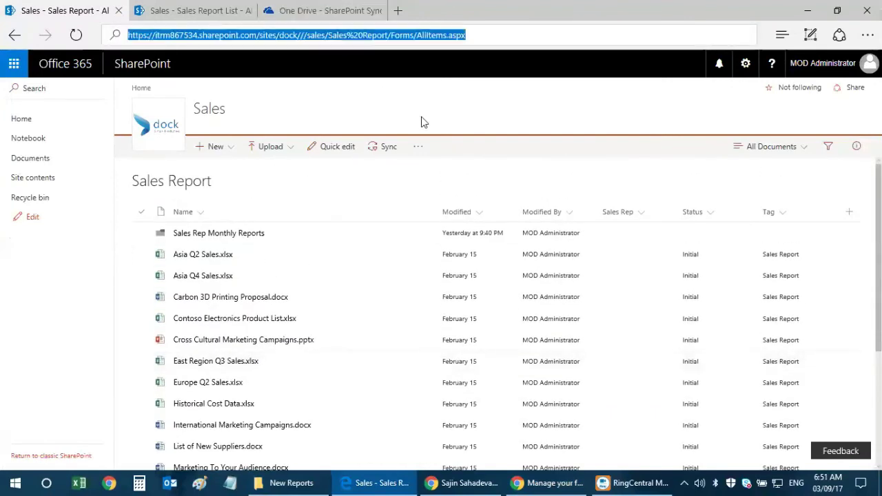
pyautogui.press('Return')
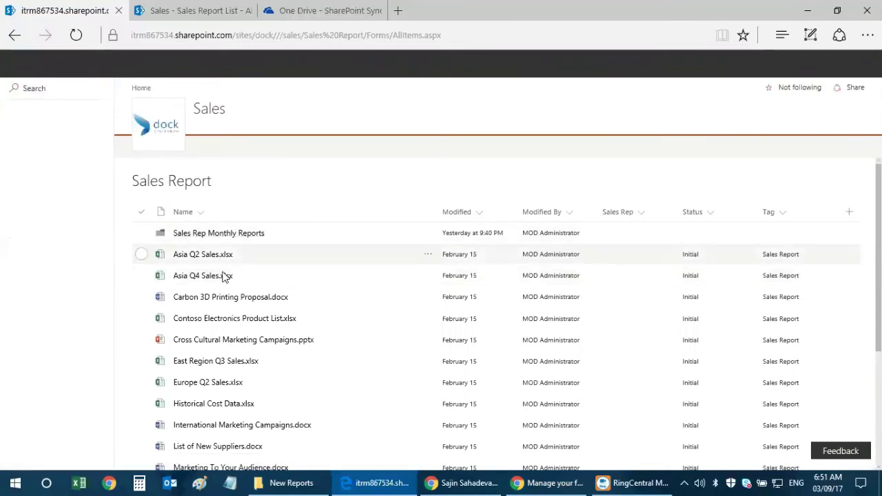
# Open the "Sales Rep Monthly Reports" folder and check it for the Jan 17 monthly update workbook.
pyautogui.click(197, 239)
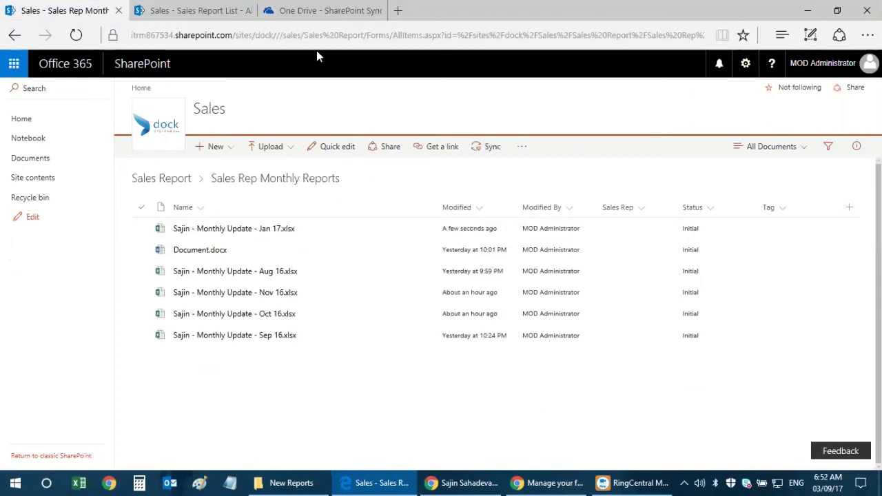
pyautogui.click(332, 228)
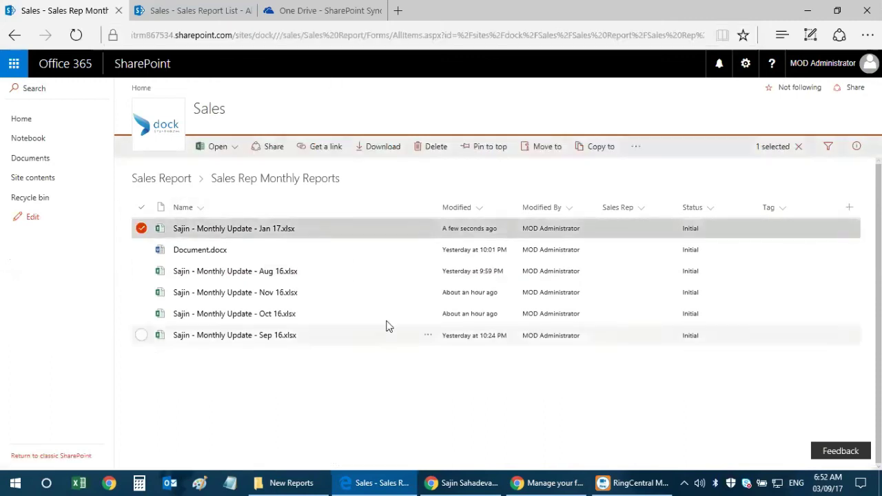
pyautogui.click(141, 229)
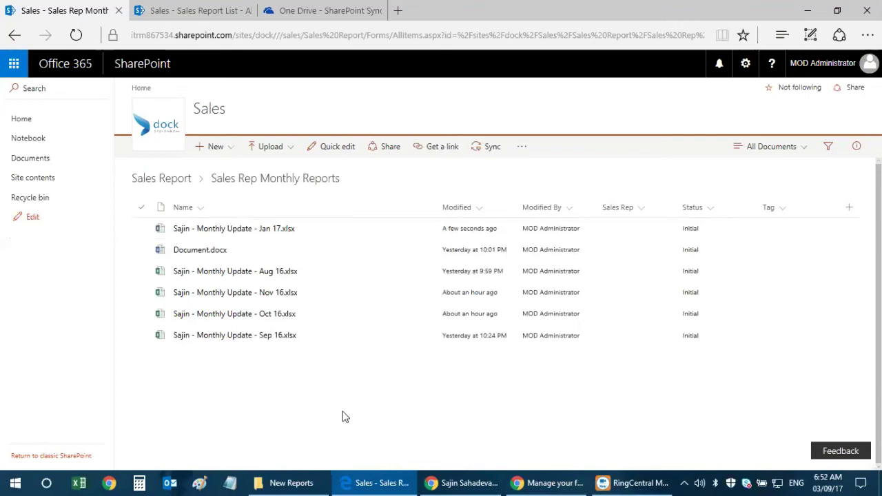
# Revisit the OneDrive sync folder and the SharePoint Sales Report library, and switch back to the list of flows in Flow.
pyautogui.click(322, 11)
pyautogui.click(66, 10)
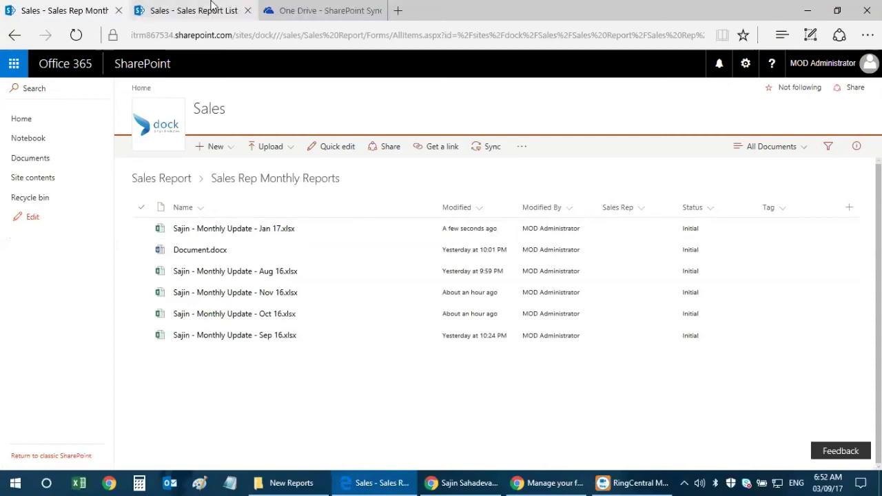
pyautogui.click(176, 179)
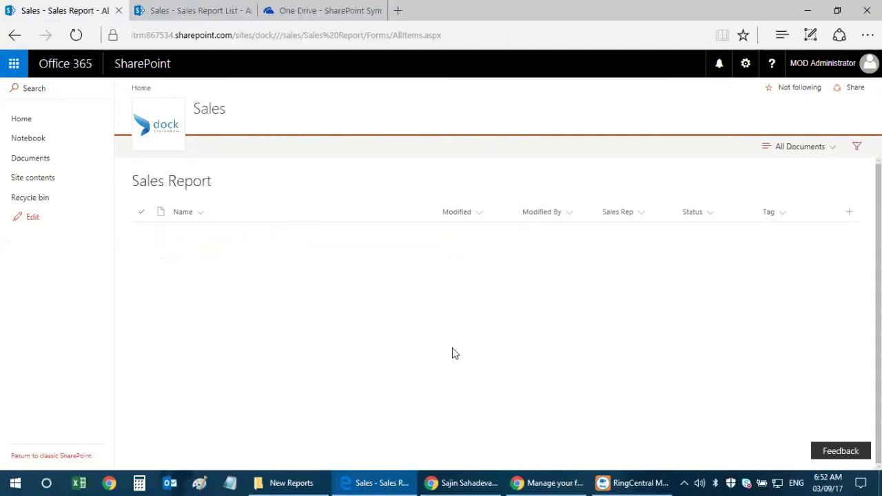
pyautogui.click(552, 482)
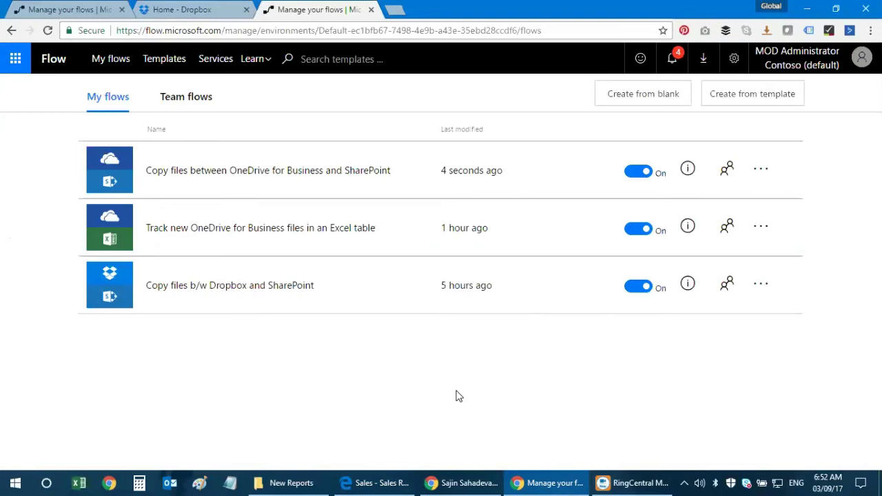
# Open "List of Files - SharePoint - OneDrive.xlsx" from OneDrive's sync folder and widen column A to read the logged file names.
pyautogui.click(360, 482)
pyautogui.click(317, 10)
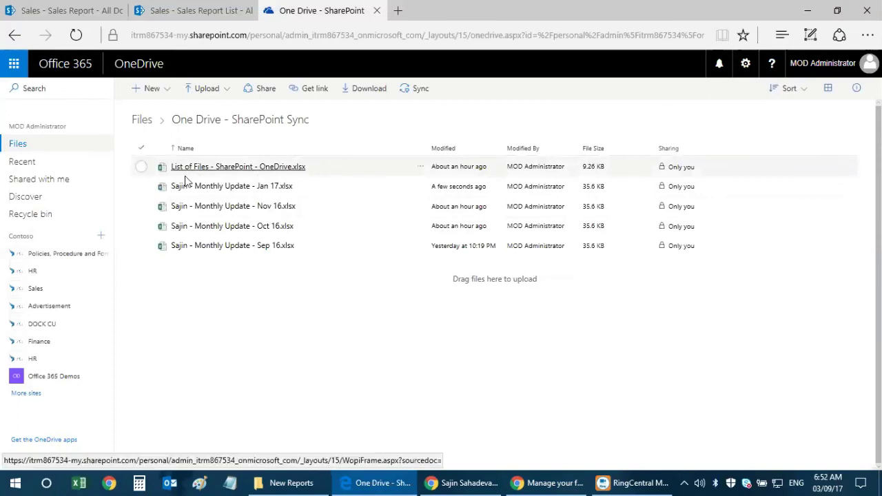
pyautogui.click(247, 171)
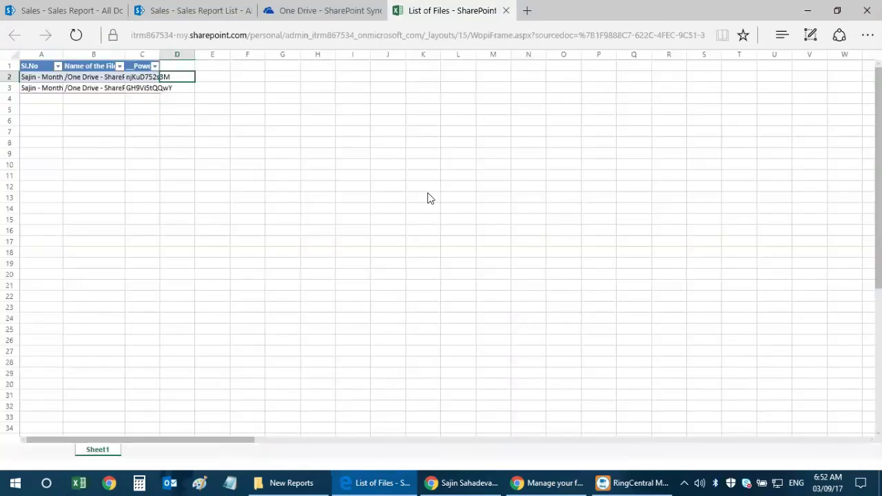
pyautogui.moveTo(63, 104); pyautogui.dragTo(275, 113)
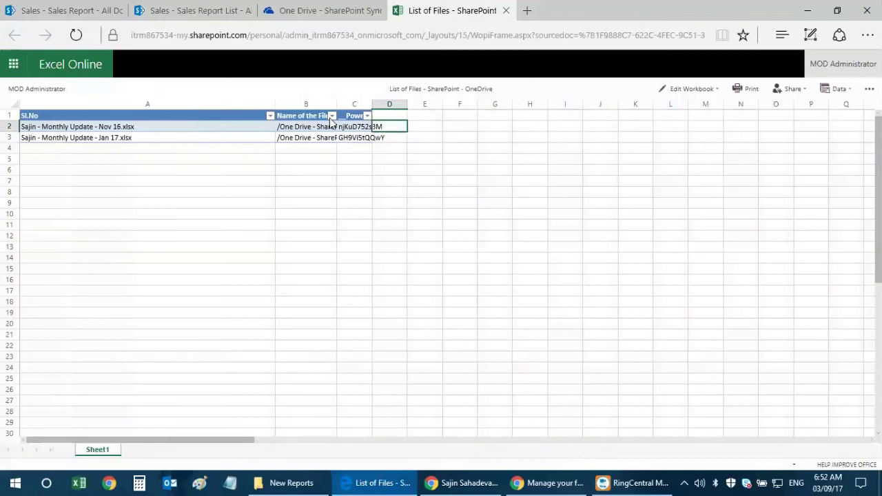
pyautogui.click(334, 8)
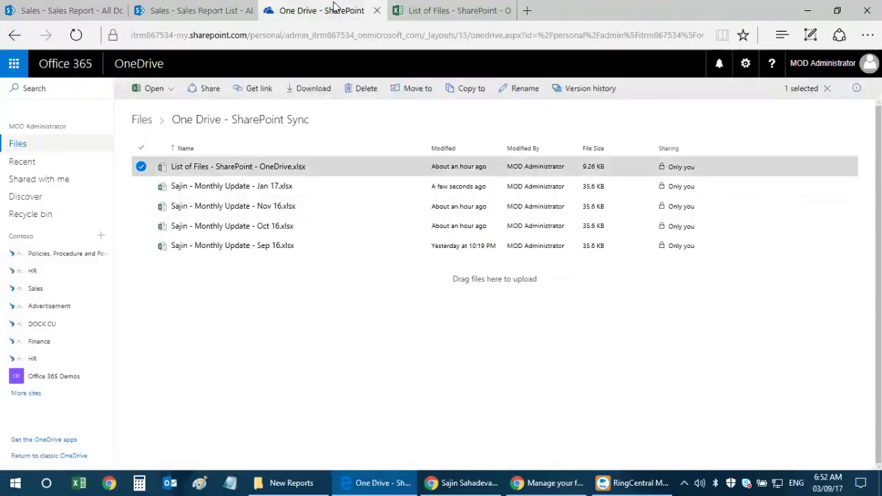
pyautogui.moveTo(435, 5)
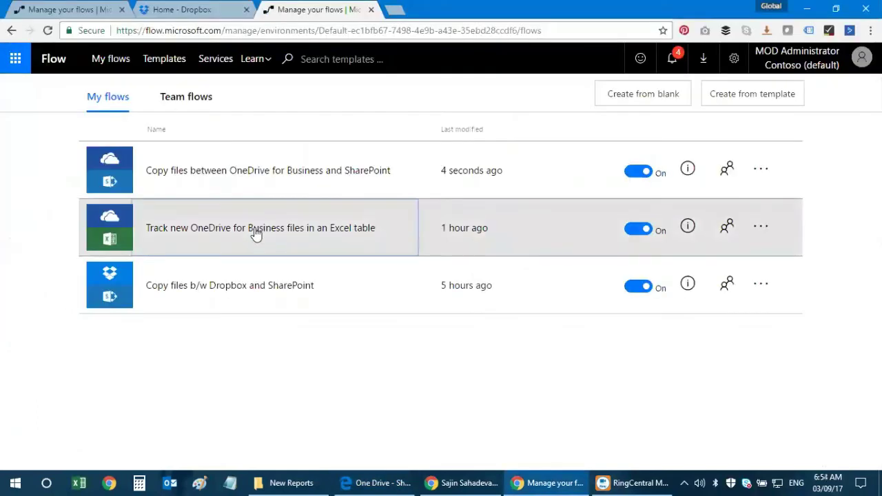
# Open the flow "Track new OneDrive for Business files in an Excel table" and examine its trigger folder and Insert row settings.
pyautogui.click(255, 230)
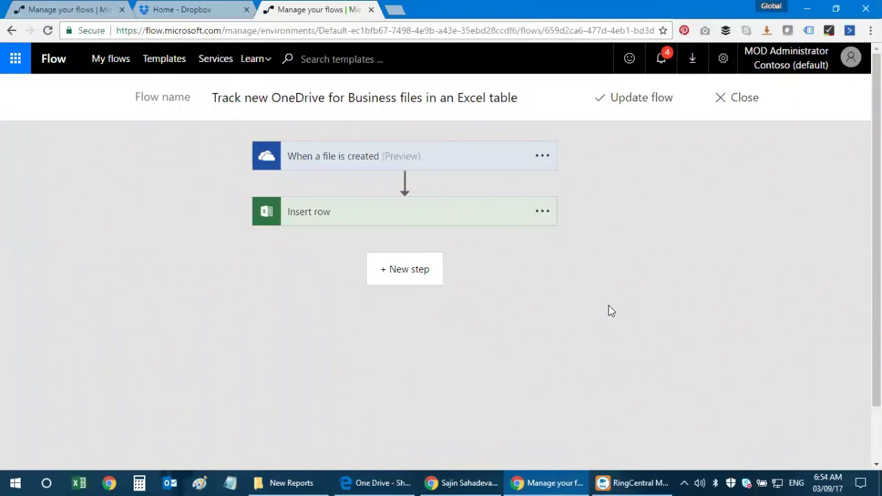
pyautogui.click(404, 159)
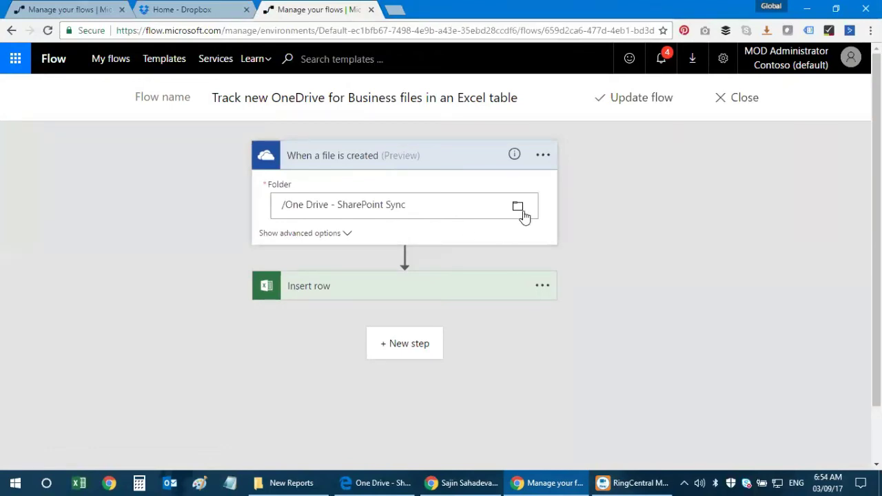
pyautogui.click(384, 294)
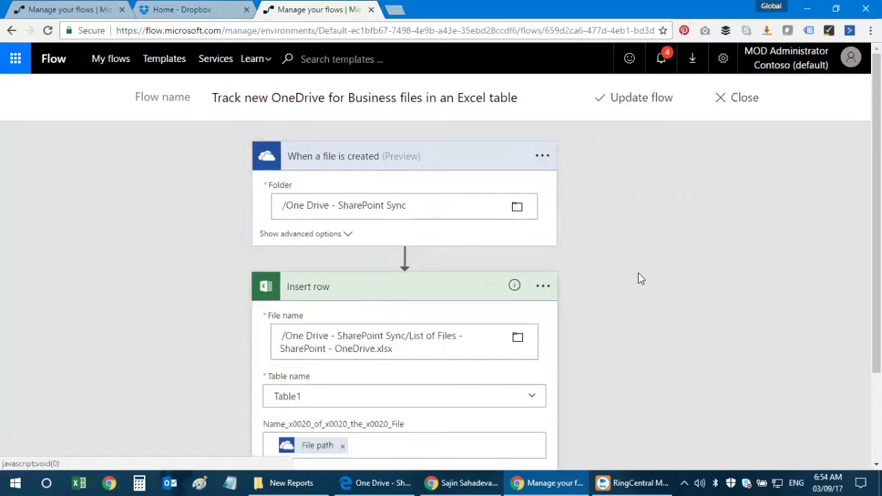
pyautogui.scroll(-1, 638, 272)
pyautogui.moveTo(416, 279); pyautogui.dragTo(275, 273)
pyautogui.click(432, 288)
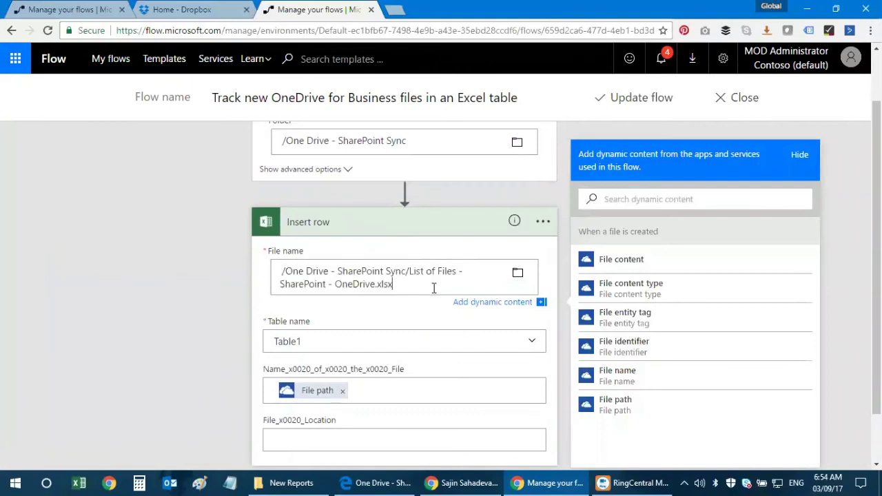
pyautogui.scroll(-1, 434, 288)
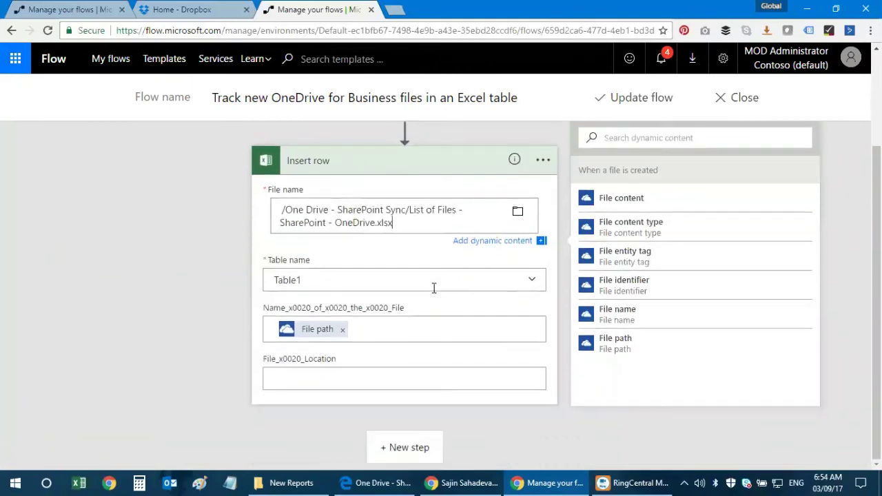
pyautogui.click(312, 279)
pyautogui.click(313, 272)
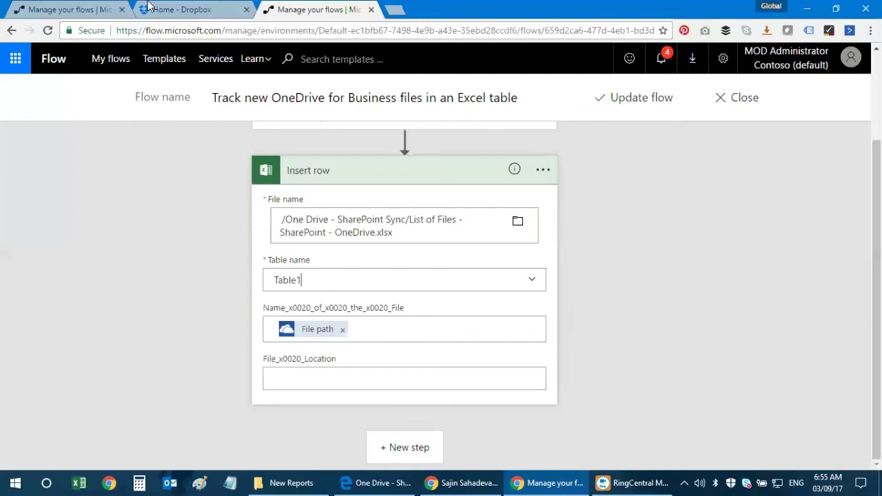
# Save the "Track new OneDrive for Business files in an Excel table" flow and return to the list of flows.
pyautogui.click(78, 8)
pyautogui.click(291, 7)
pyautogui.click(232, 9)
pyautogui.click(314, 8)
pyautogui.click(641, 97)
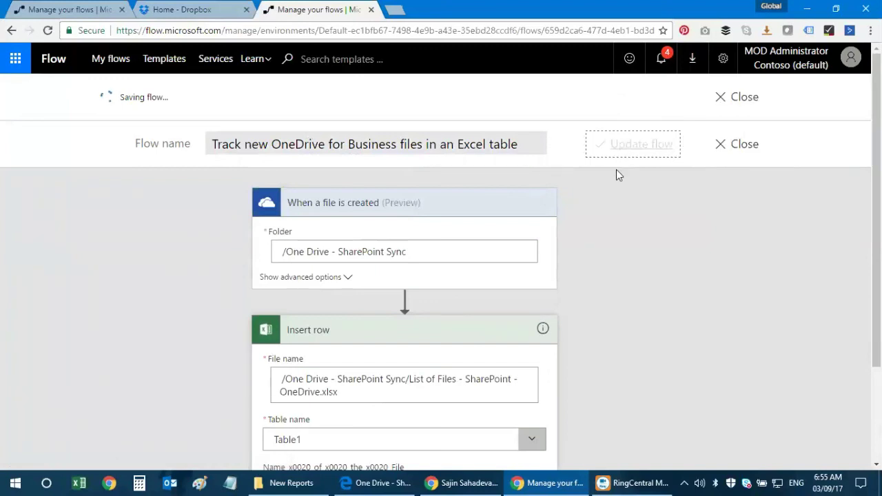
pyautogui.click(742, 96)
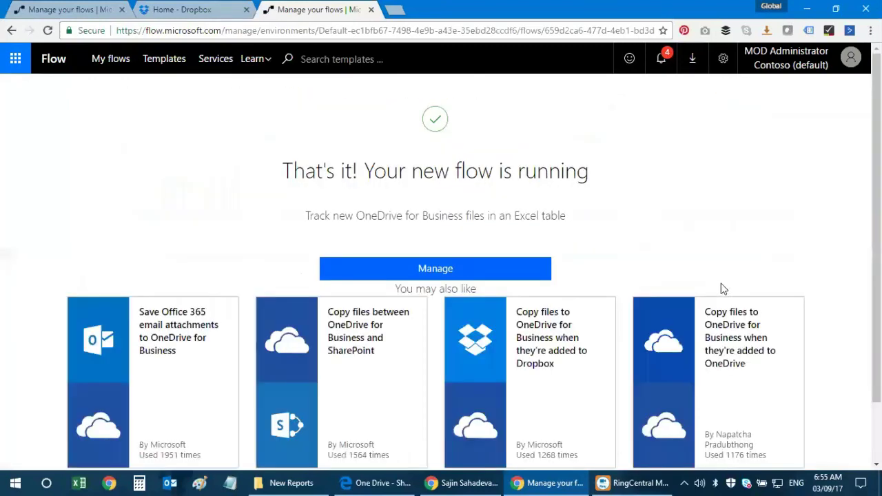
pyautogui.click(116, 62)
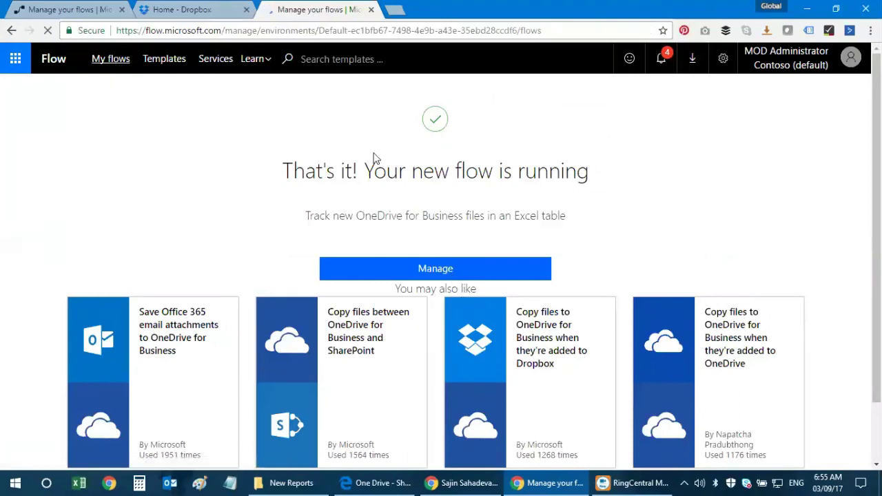
# Upload the Aug 16 monthly update workbook from the local New Reports folder to OneDrive's "One Drive - SharePoint Sync" folder.
pyautogui.click(375, 481)
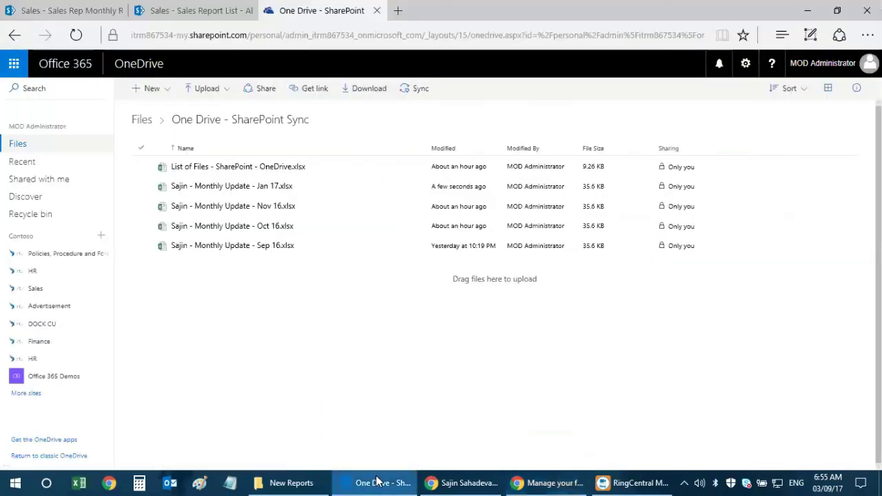
pyautogui.click(303, 481)
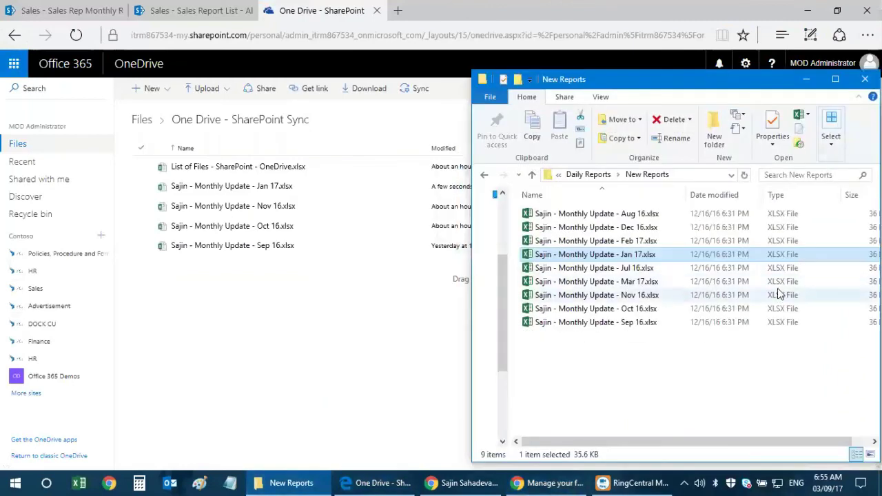
pyautogui.click(610, 177)
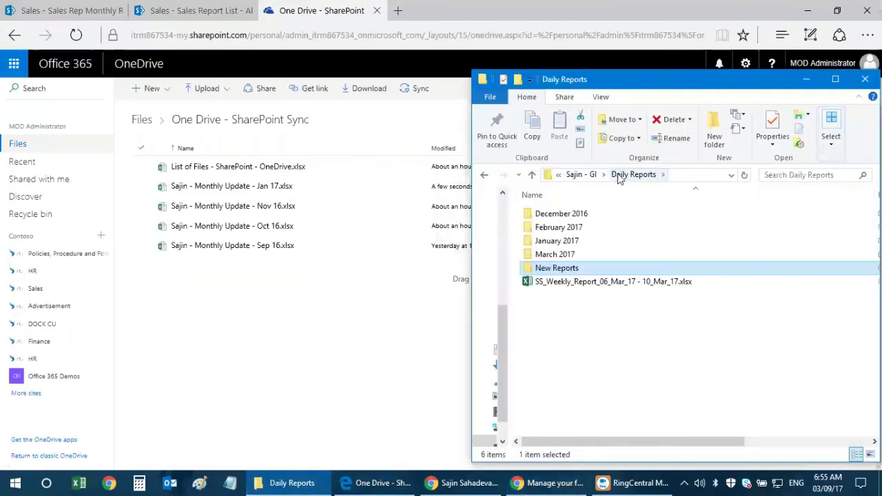
pyautogui.doubleClick(592, 268)
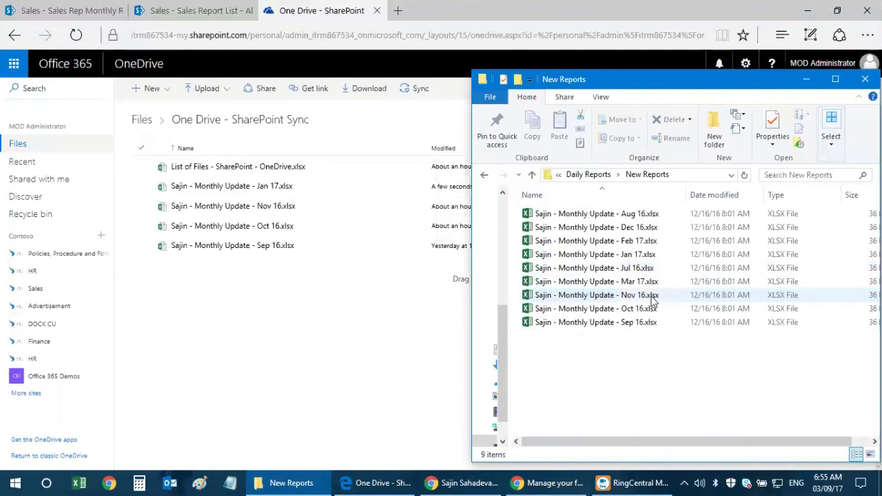
pyautogui.moveTo(645, 213); pyautogui.dragTo(253, 295)
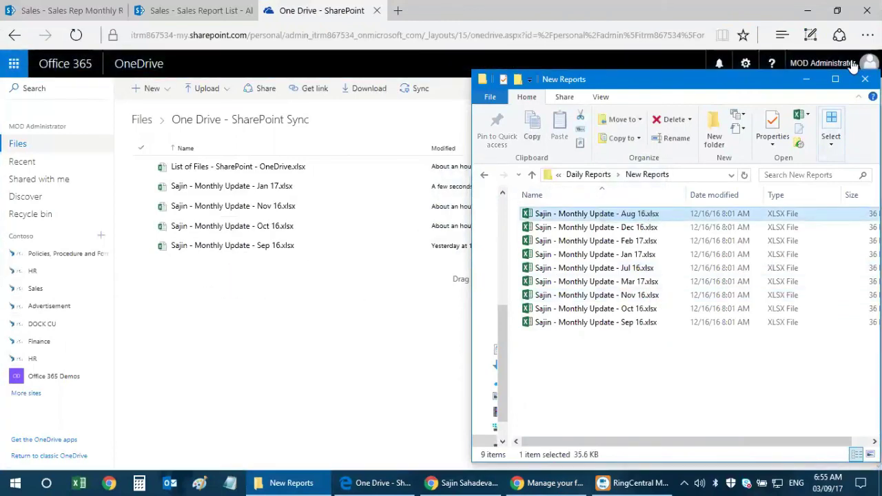
pyautogui.click(806, 82)
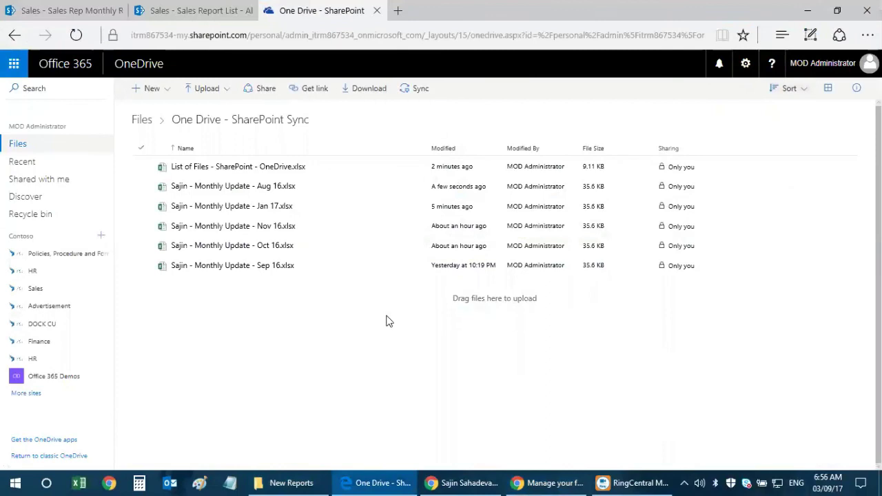
# Reopen the OneDrive sync folder and check "List of Files - SharePoint - OneDrive.xlsx" for the Aug 16 workbook's entry.
pyautogui.click(493, 187)
pyautogui.click(559, 369)
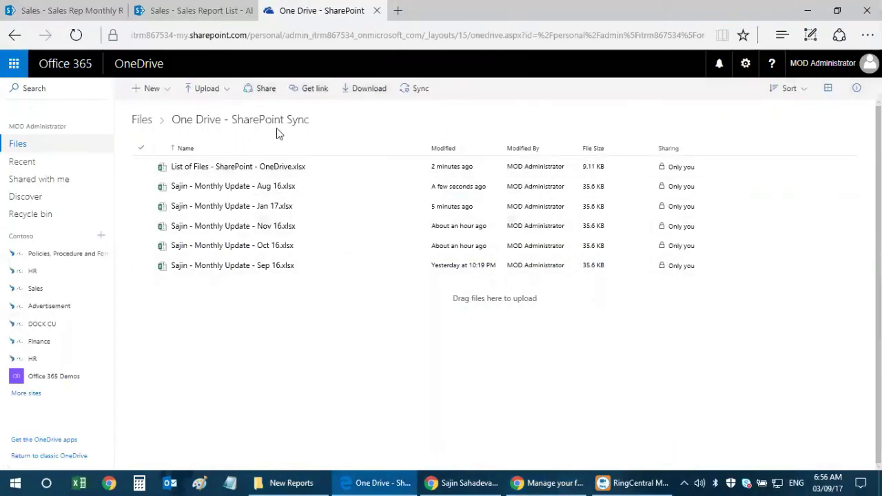
pyautogui.click(142, 121)
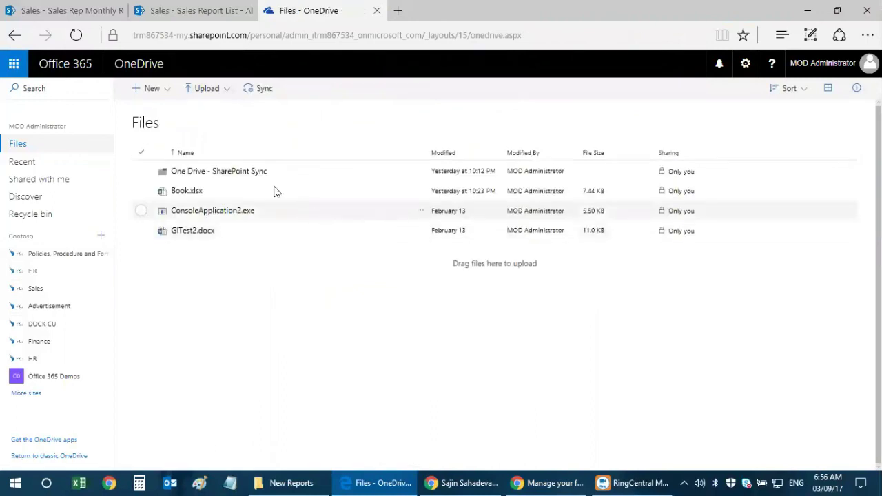
pyautogui.click(250, 172)
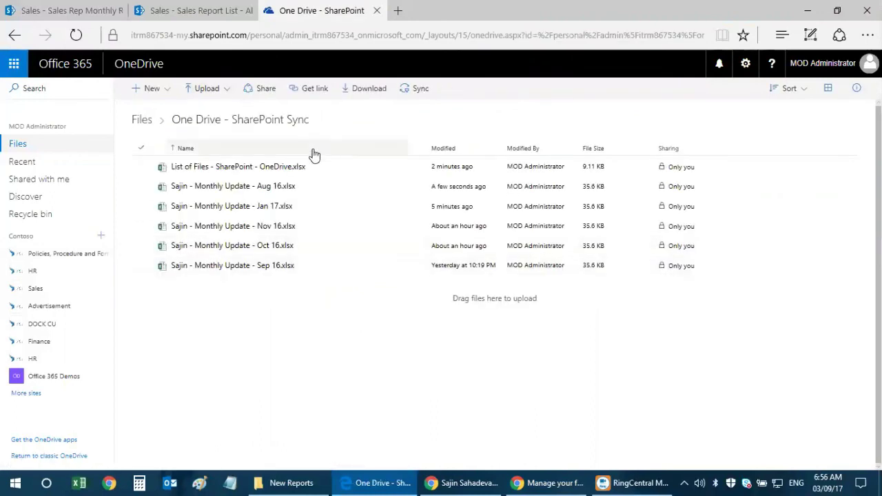
pyautogui.click(303, 166)
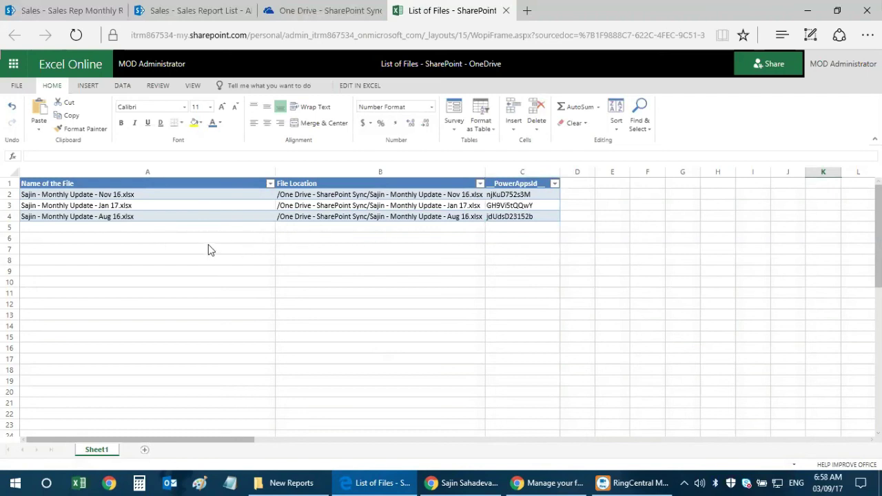
pyautogui.click(505, 10)
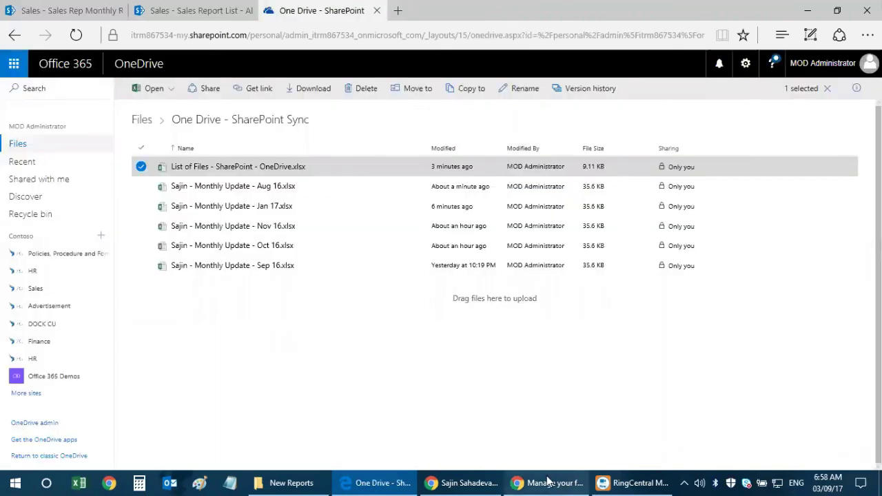
# Switch back to Flow, search the templates for "sharepoint" and browse the available SharePoint flows.
pyautogui.click(549, 482)
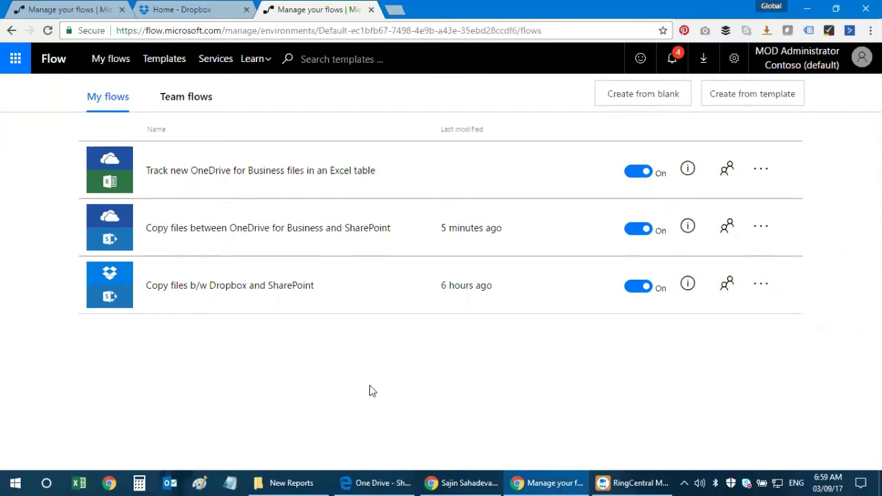
pyautogui.click(349, 59)
pyautogui.write('sharepoint')
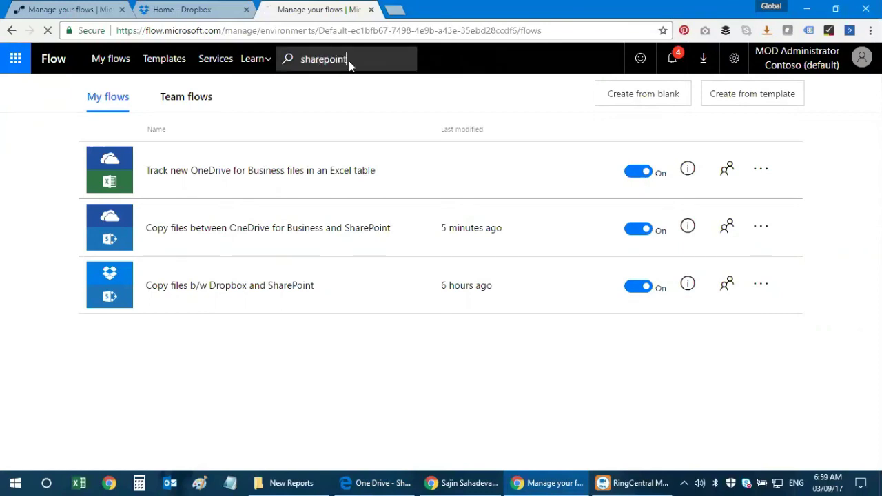
pyautogui.press('Return')
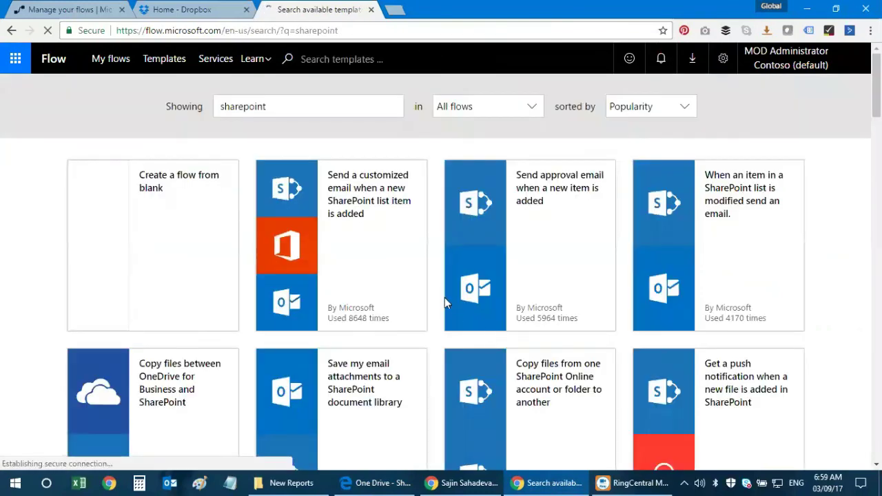
pyautogui.scroll(-6, 445, 297)
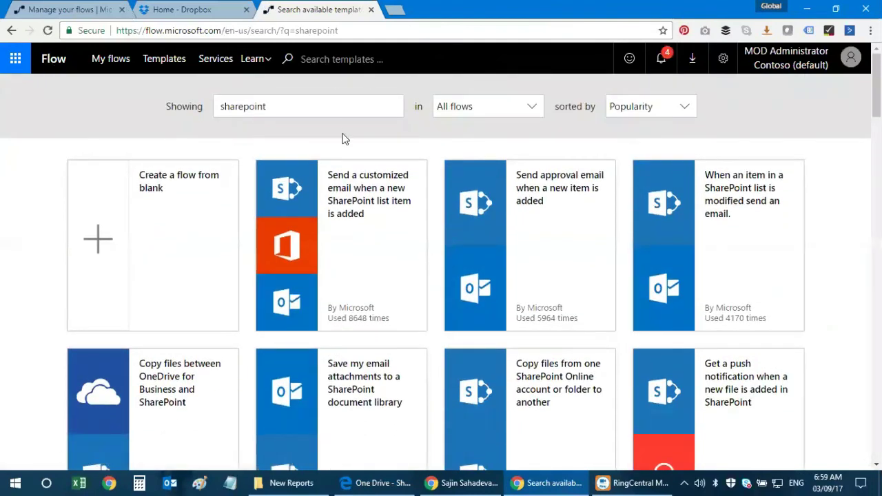
pyautogui.scroll(-20, 529, 305)
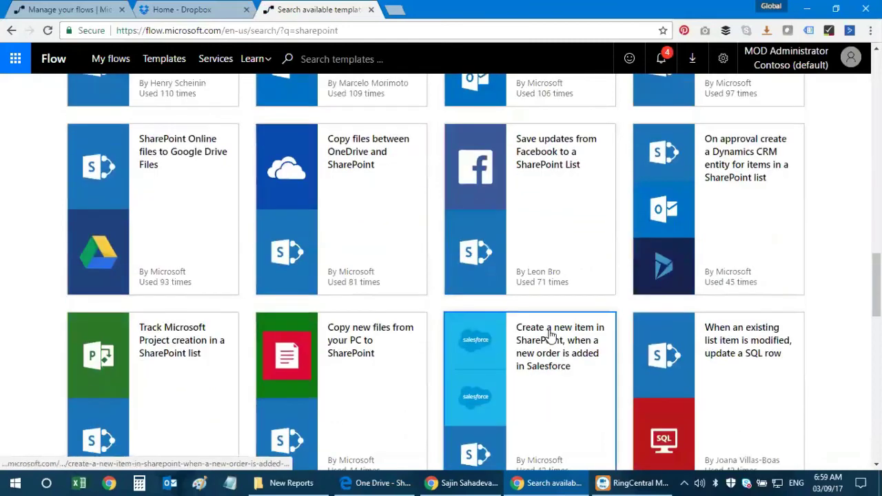
pyautogui.scroll(-10, 550, 334)
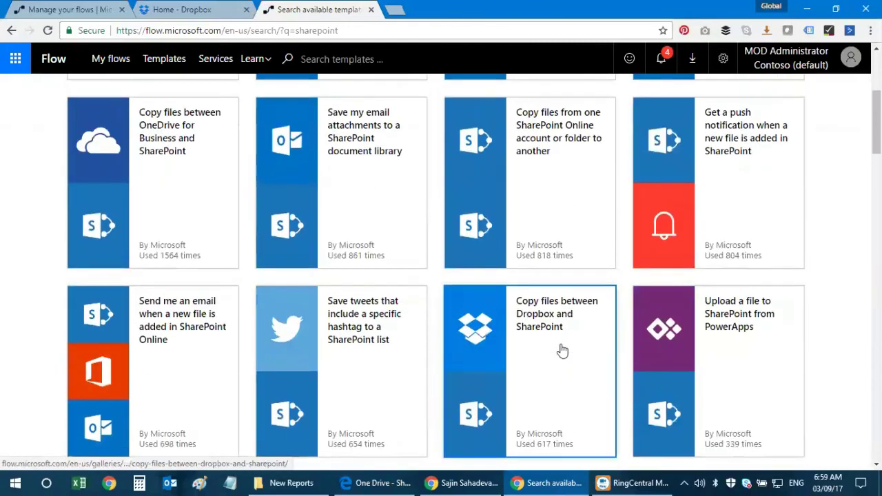